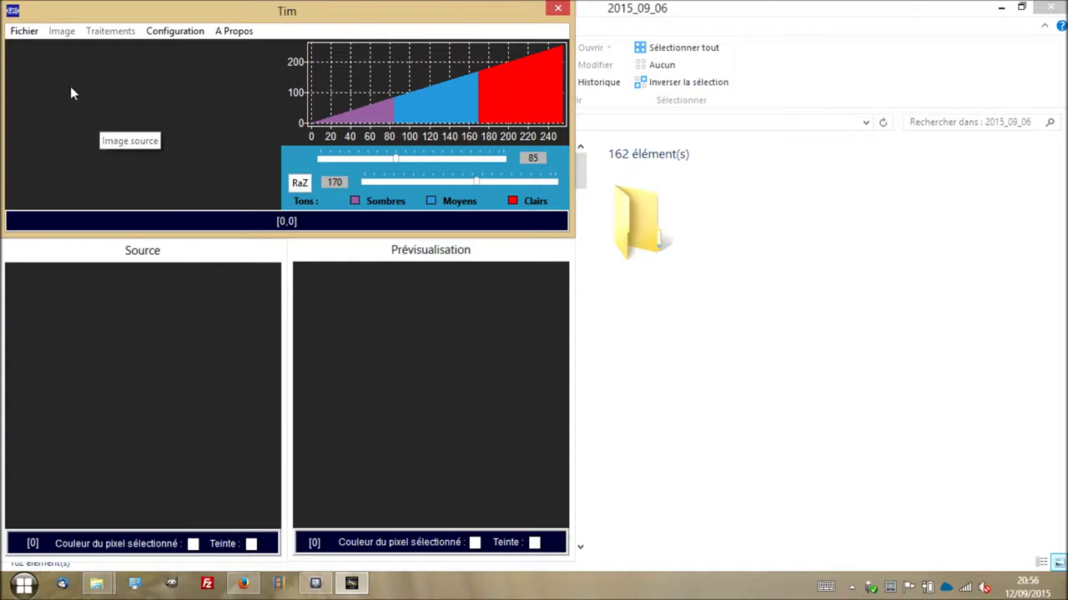
- Open the image IMG_4869.JPG from the 2015_09_06 folder
{"action": "left_click", "coordinate": [28, 38]}
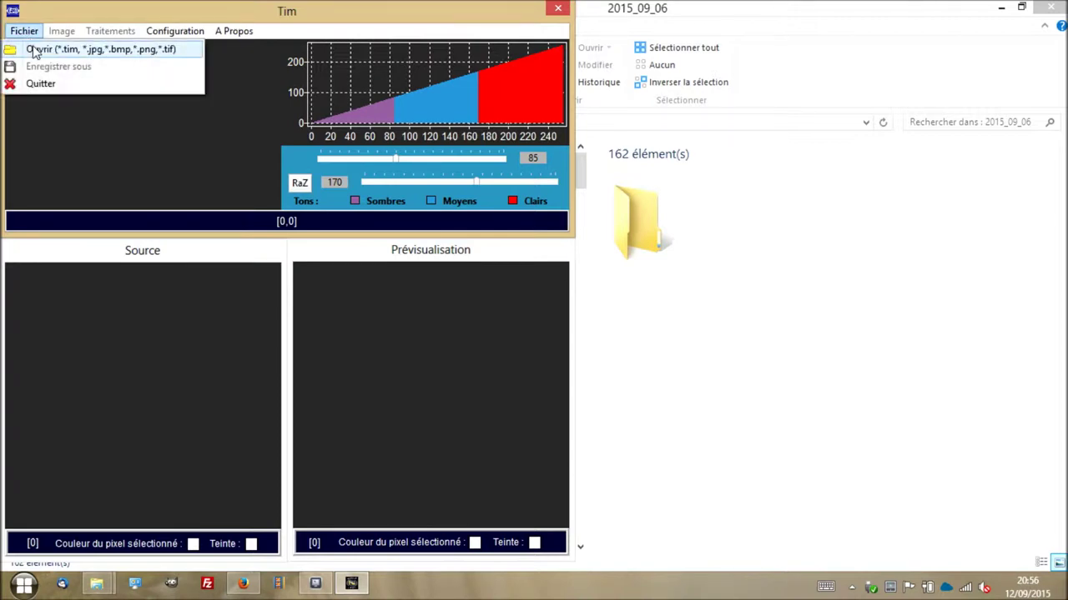
{"action": "left_click", "coordinate": [36, 51]}
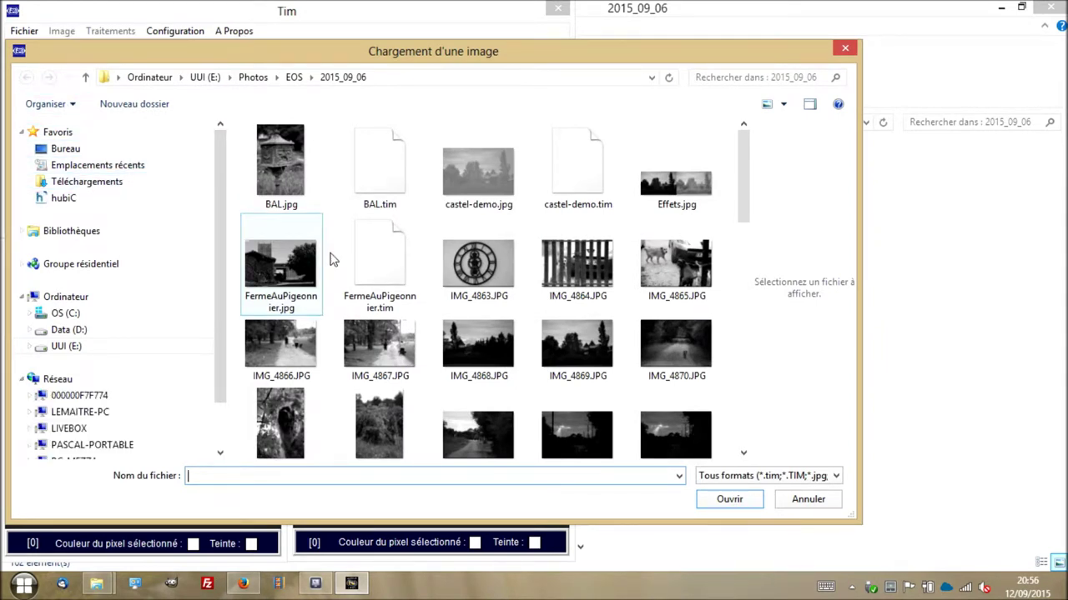
{"action": "double_click", "coordinate": [587, 346]}
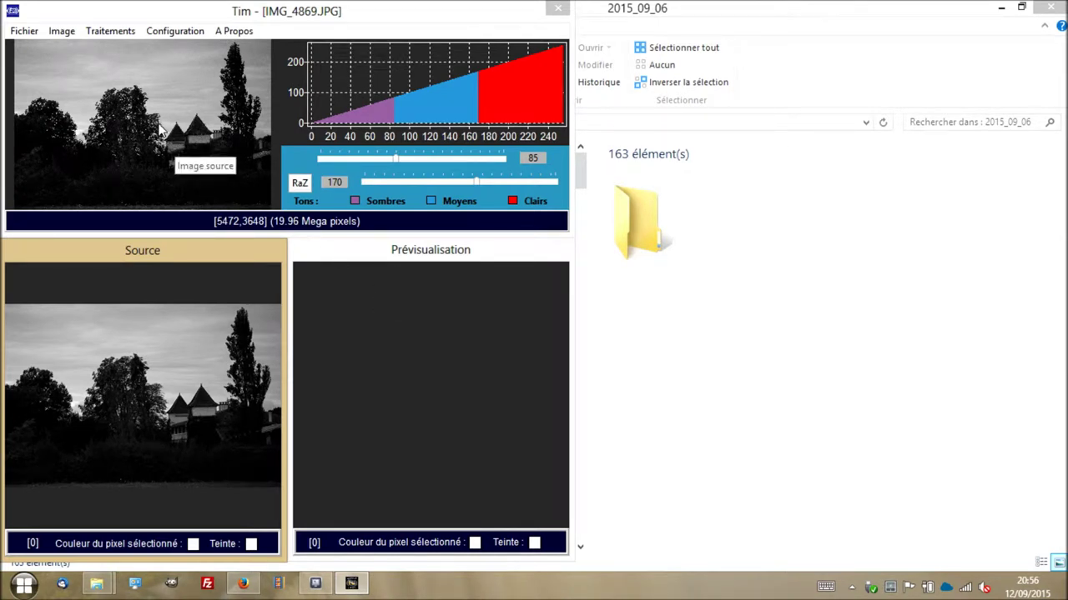
- Using the Luminance de l'arrière plan composite filter, extract the background on luminance with a variation inertia of 0.1
{"action": "left_click", "coordinate": [109, 31]}
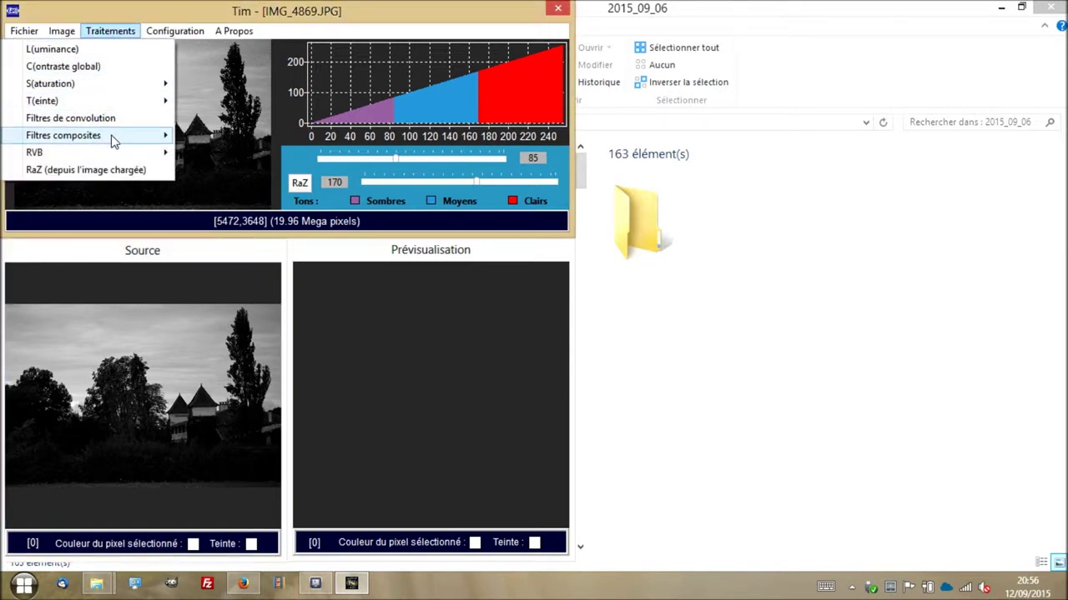
{"action": "mouse_move", "coordinate": [115, 142]}
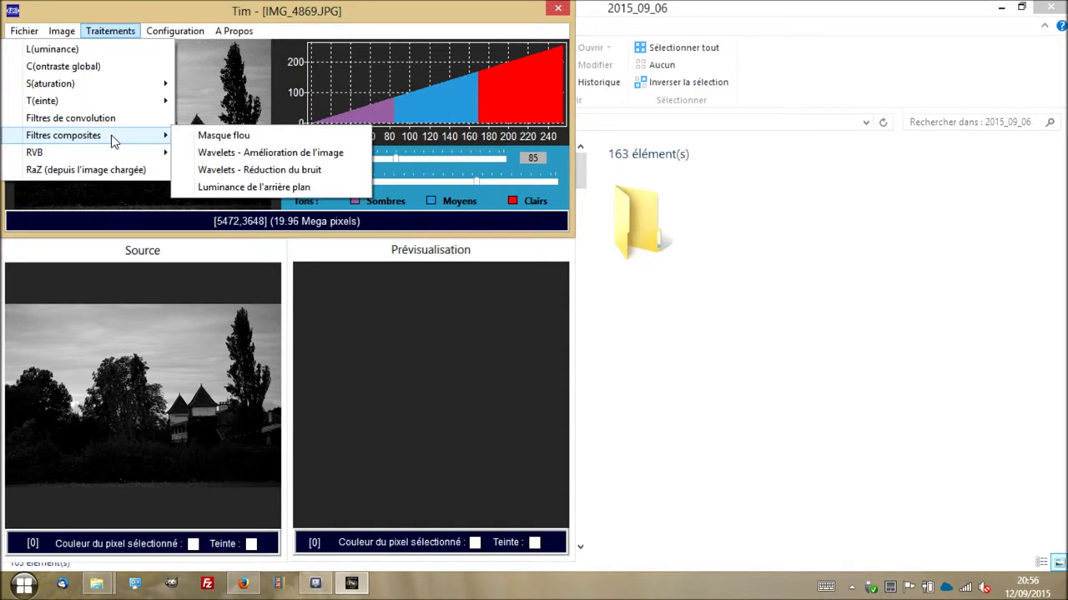
{"action": "left_click", "coordinate": [223, 188]}
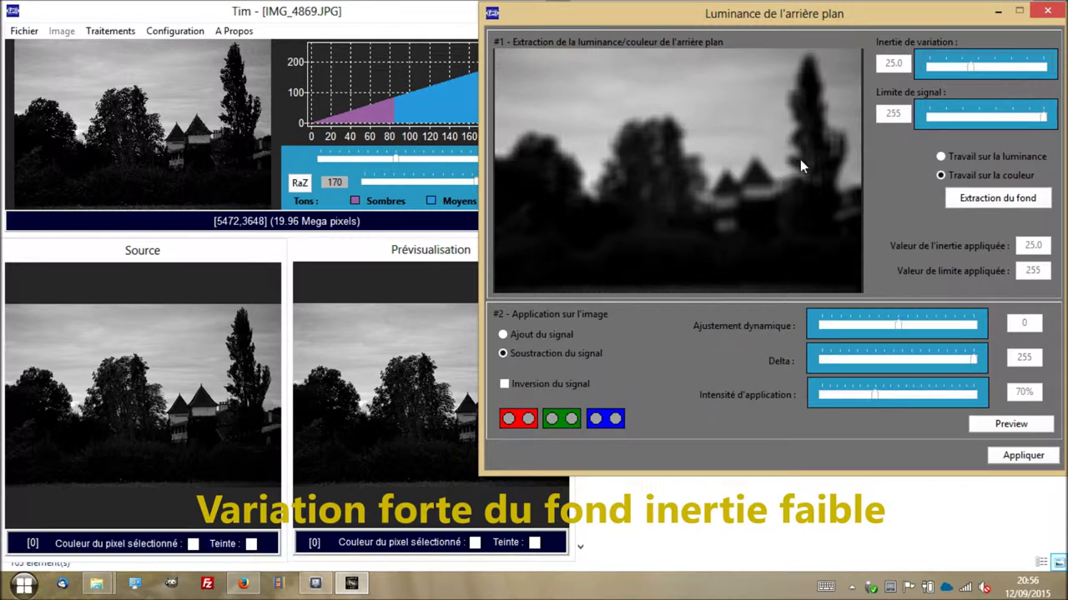
{"action": "left_click_drag", "start_coordinate": [970, 68], "coordinate": [925, 72]}
{"action": "left_click", "coordinate": [941, 157]}
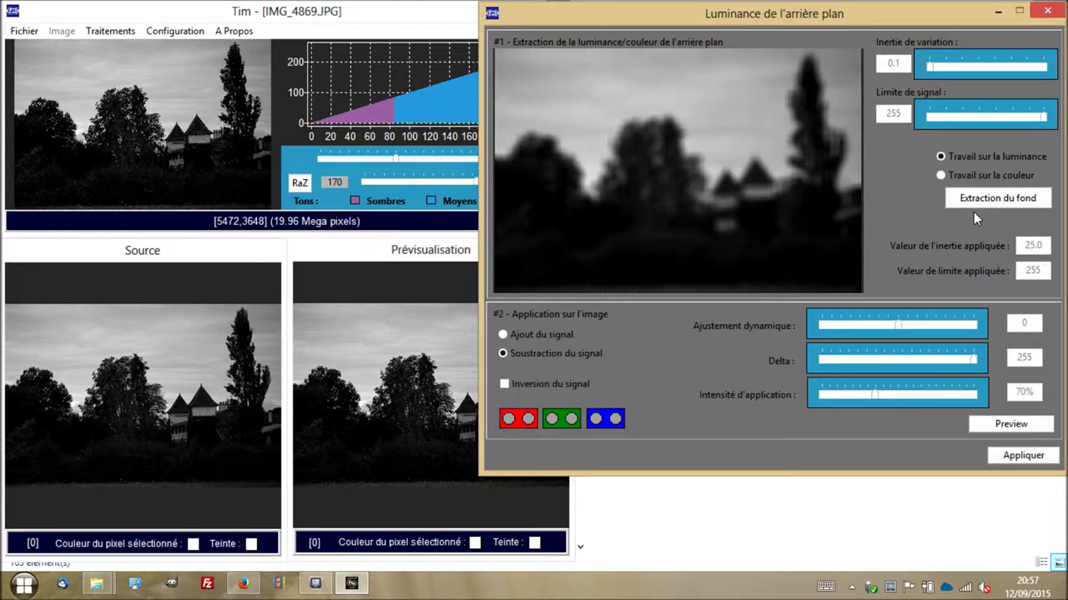
{"action": "left_click", "coordinate": [993, 201]}
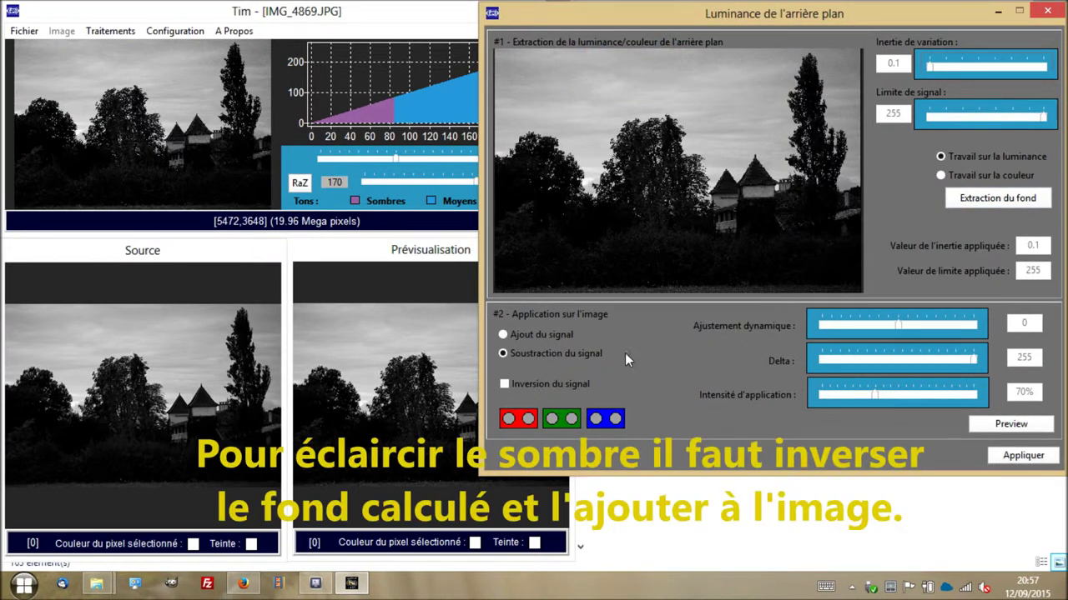
- Set the extracted background to be inverted and added to the image at 40% intensity, and preview it
{"action": "left_click", "coordinate": [508, 387]}
{"action": "left_click", "coordinate": [502, 336]}
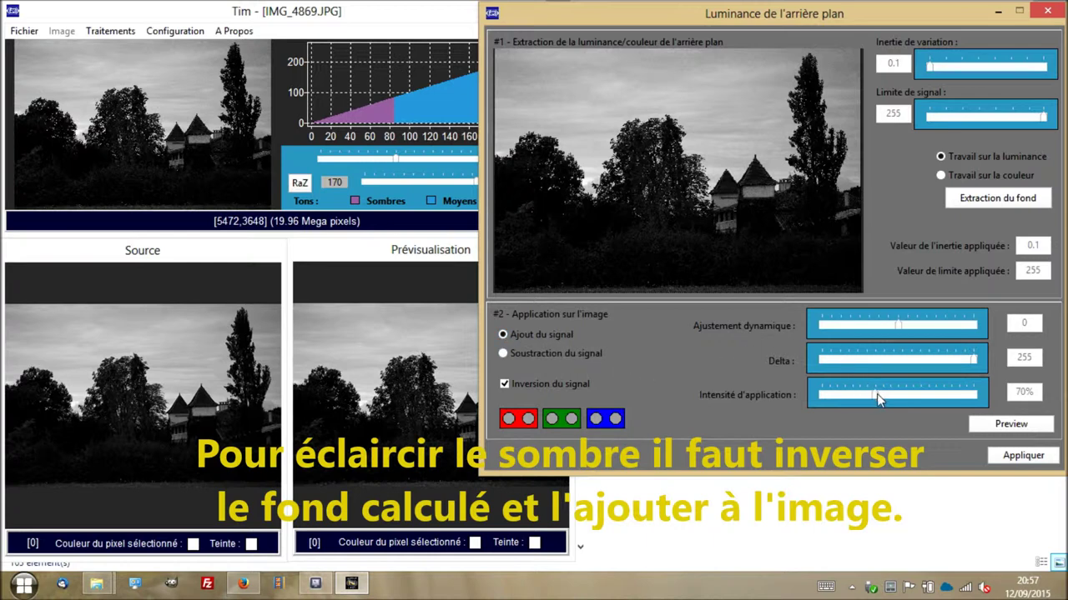
{"action": "left_click_drag", "start_coordinate": [877, 395], "coordinate": [851, 395]}
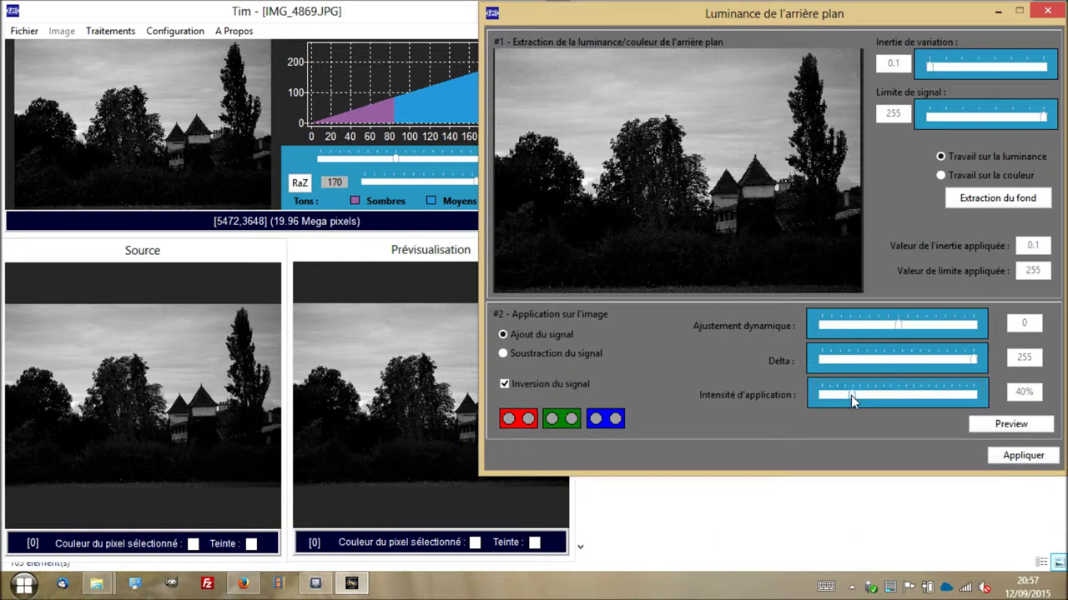
{"action": "left_click", "coordinate": [984, 425]}
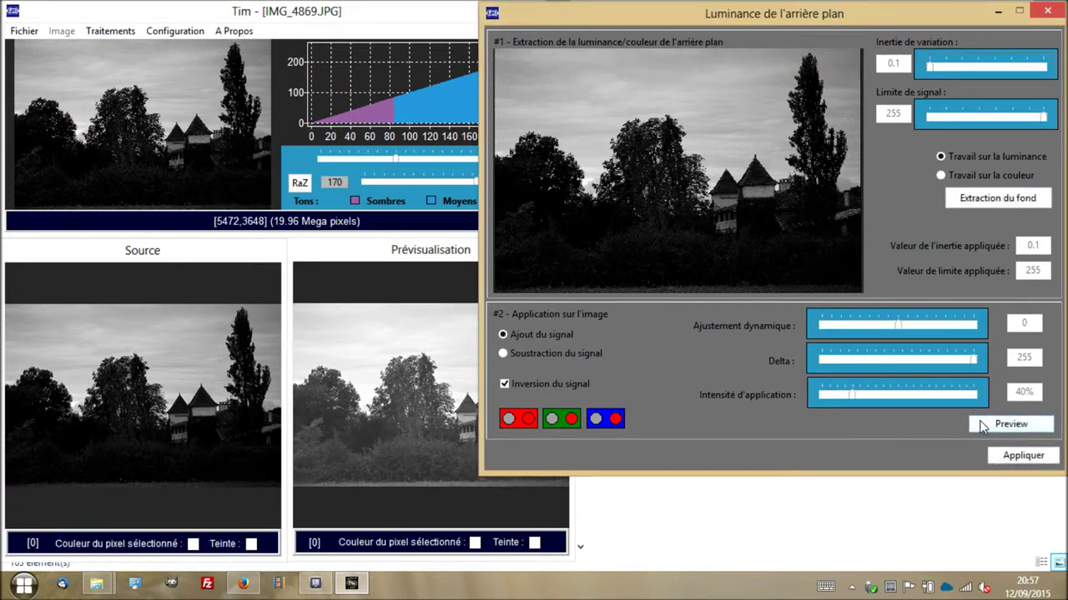
{"action": "left_click", "coordinate": [451, 263]}
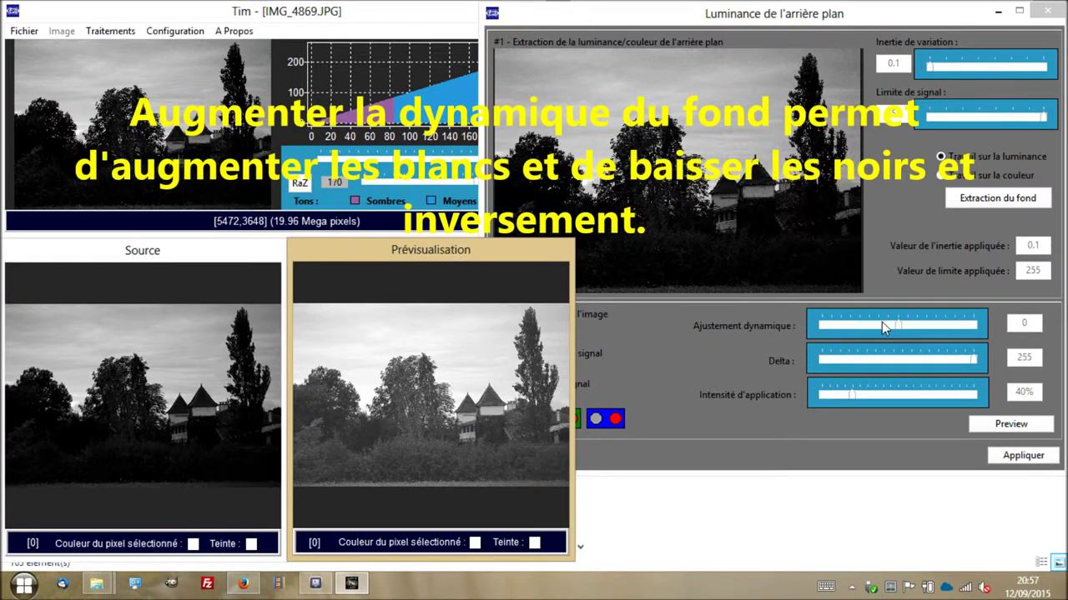
- Try dynamic adjustment values of 128 and 200 for the background, previewing each one
{"action": "left_click_drag", "start_coordinate": [898, 323], "coordinate": [911, 325]}
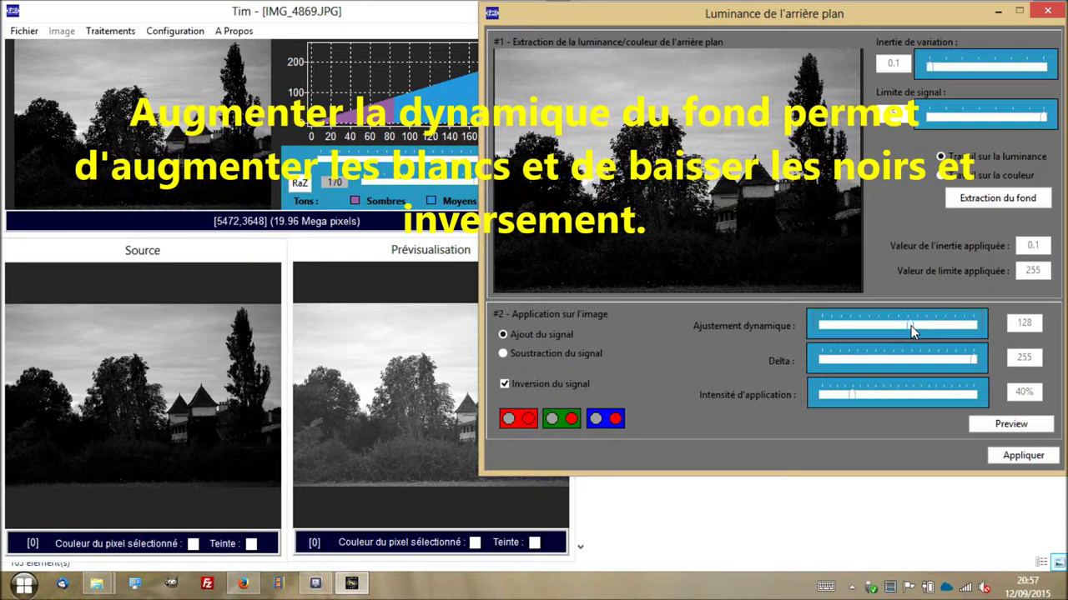
{"action": "left_click", "coordinate": [1004, 425]}
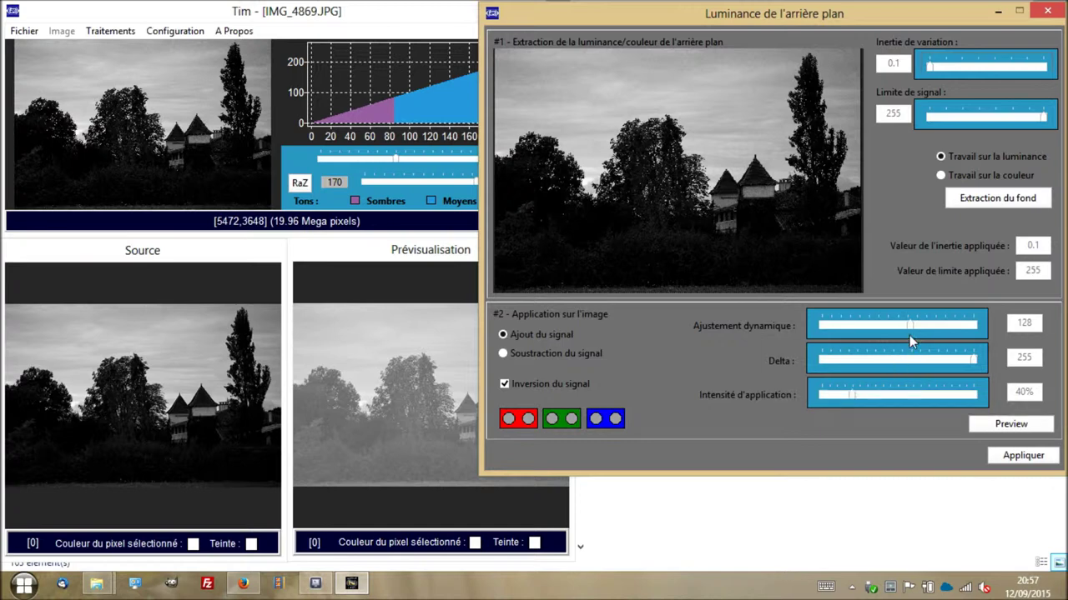
{"action": "left_click_drag", "start_coordinate": [916, 328], "coordinate": [934, 324]}
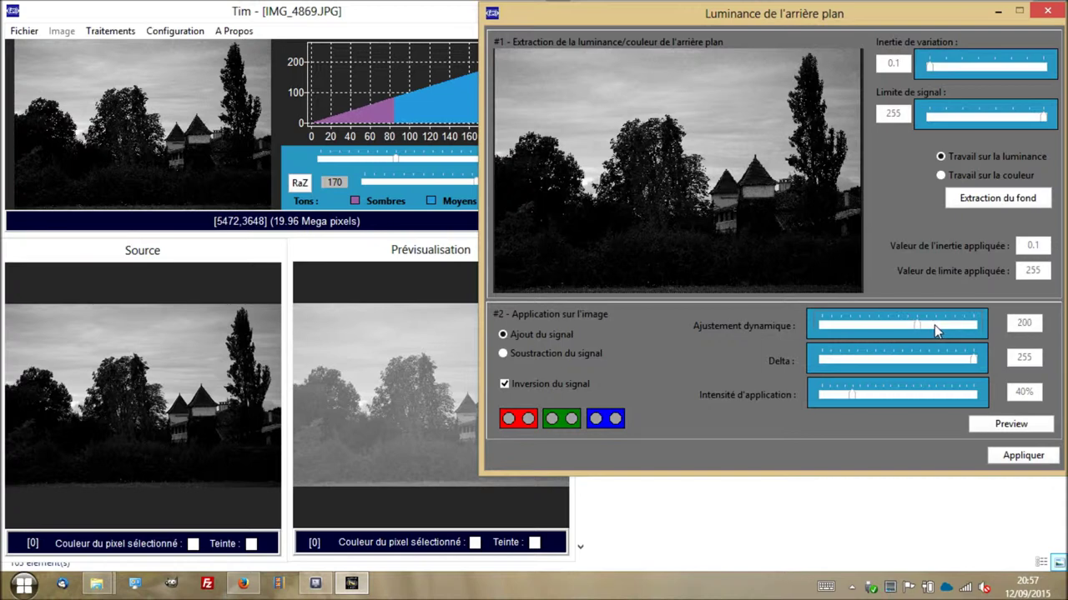
{"action": "left_click", "coordinate": [1001, 425]}
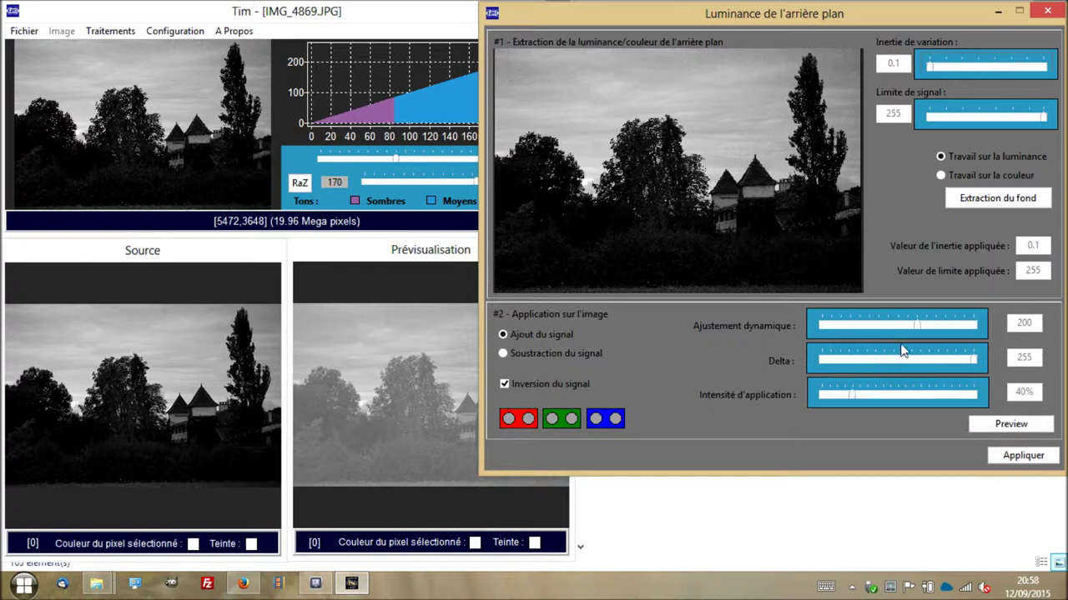
- Set the background's dynamic adjustment to 253 and check the preview
{"action": "left_click_drag", "start_coordinate": [916, 326], "coordinate": [923, 325]}
{"action": "left_click", "coordinate": [989, 427]}
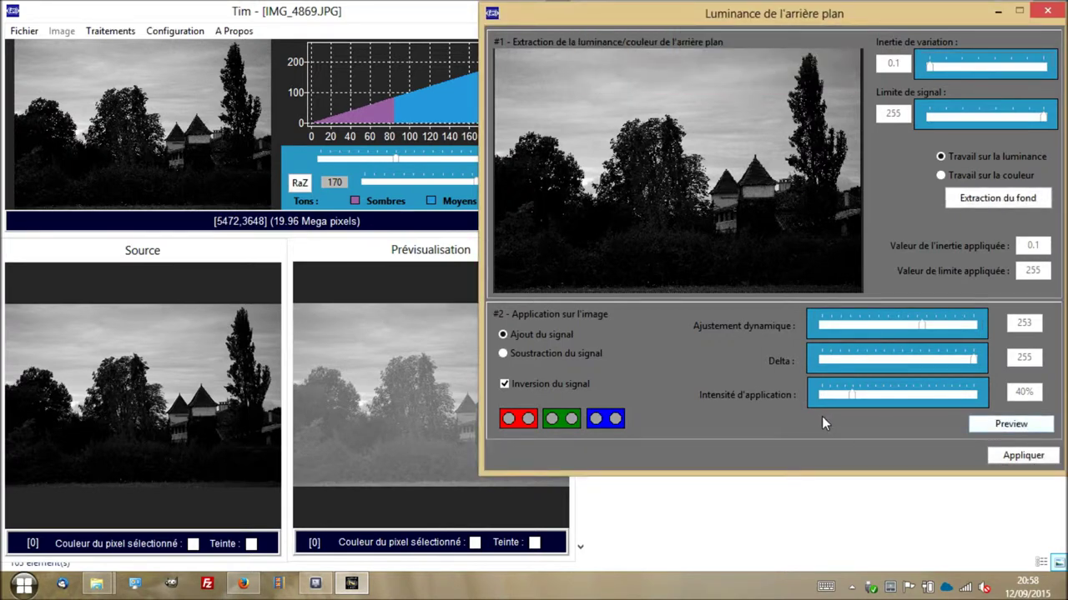
{"action": "left_click", "coordinate": [423, 255]}
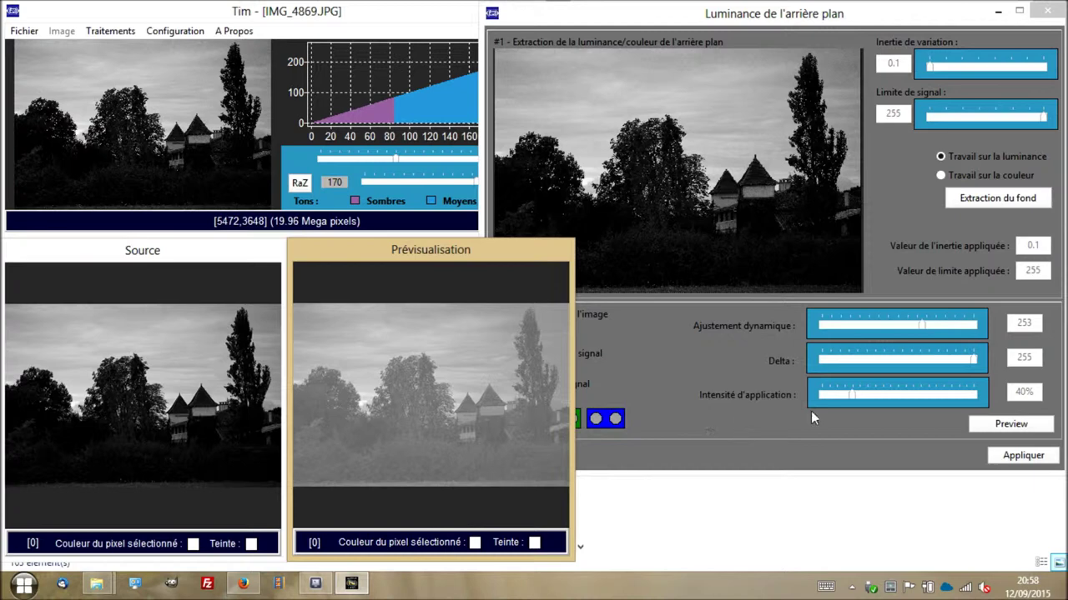
- Set the application intensity to 35%, preview it, and apply and validate the background treatment on the image
{"action": "left_click", "coordinate": [852, 395]}
{"action": "left_click_drag", "start_coordinate": [852, 394], "coordinate": [851, 394]}
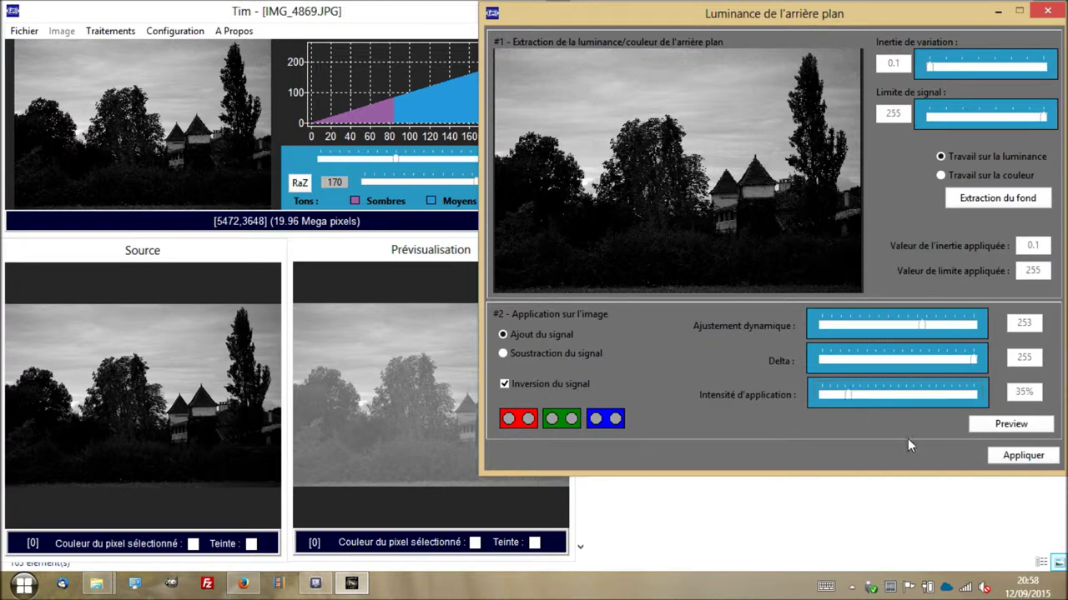
{"action": "left_click", "coordinate": [993, 426]}
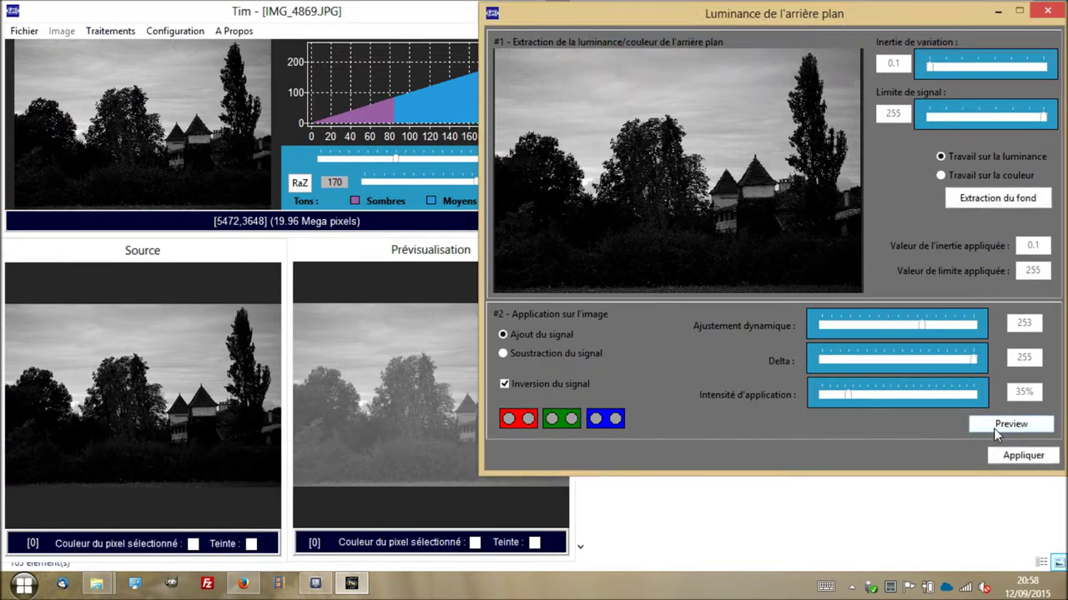
{"action": "left_click", "coordinate": [445, 254]}
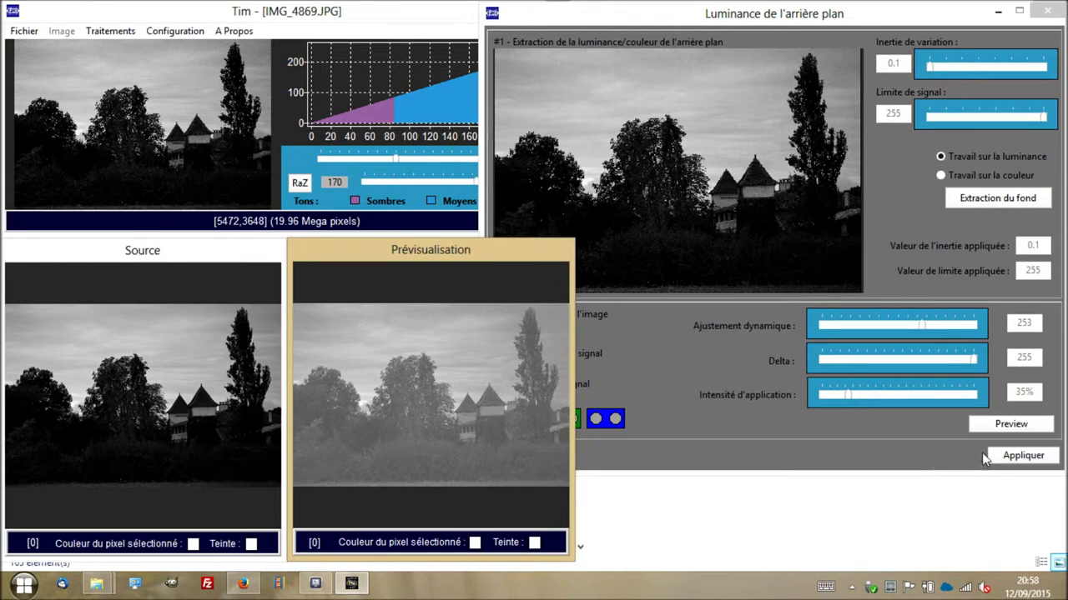
{"action": "left_click", "coordinate": [1007, 459]}
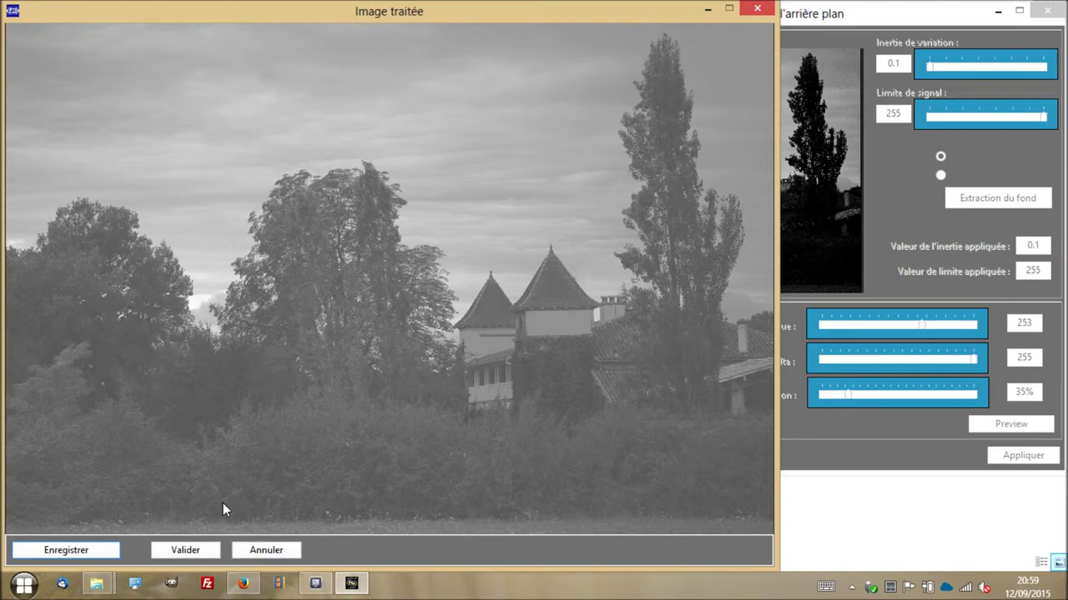
{"action": "left_click", "coordinate": [176, 554]}
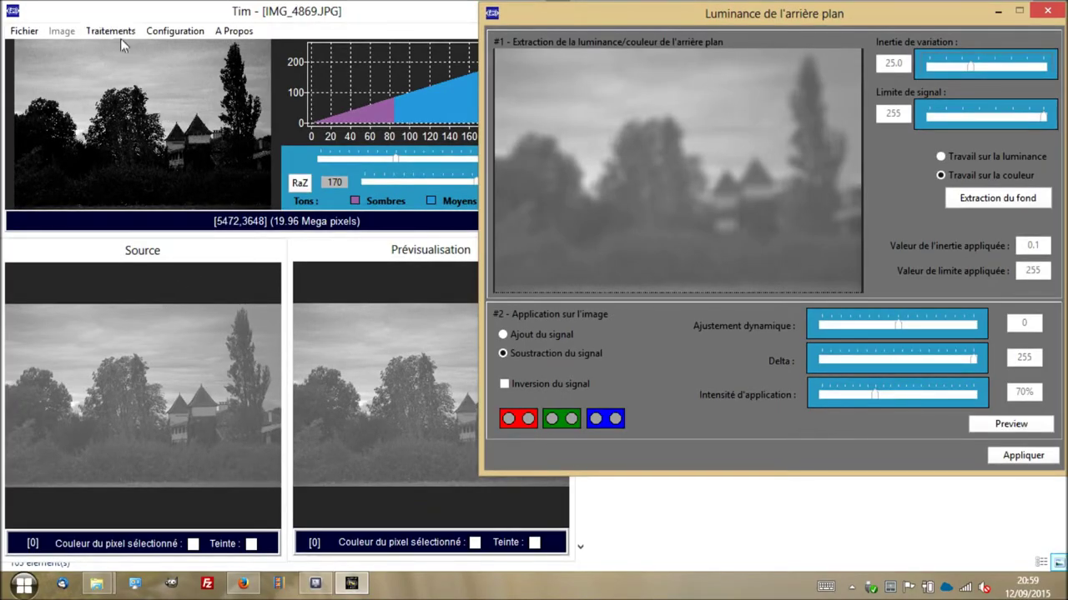
- In the luminance treatment, set the upper limit of the luminance scale to 241, and apply and validate it
{"action": "left_click", "coordinate": [110, 31]}
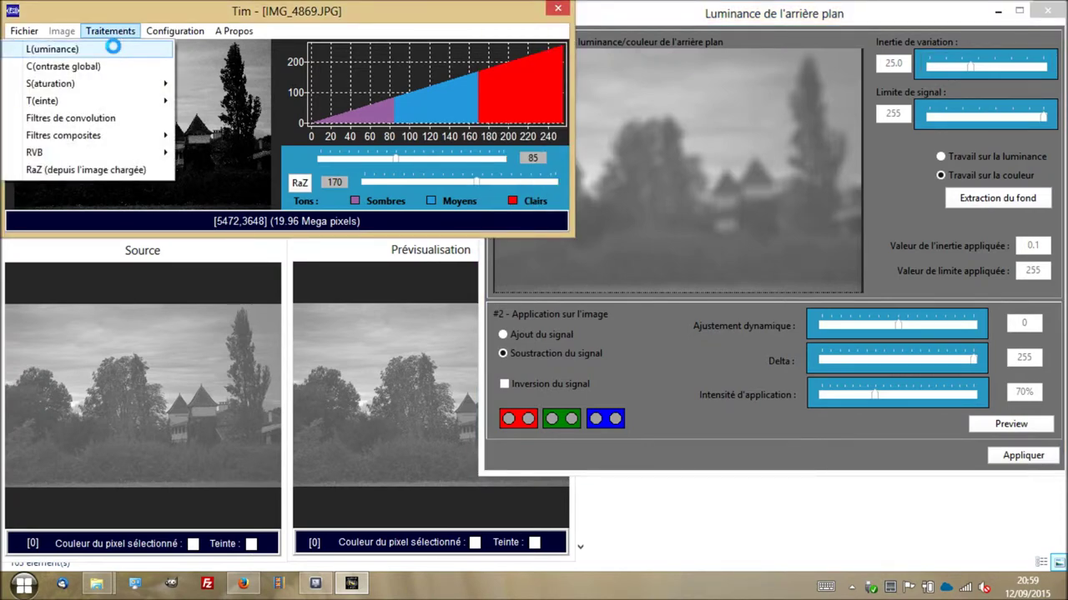
{"action": "left_click", "coordinate": [114, 48]}
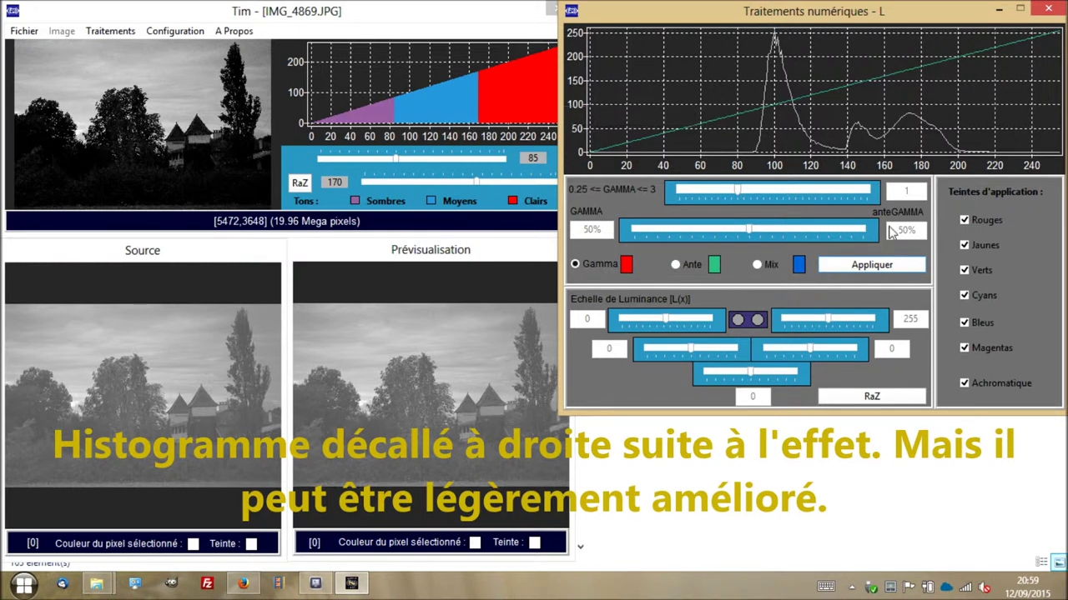
{"action": "left_click_drag", "start_coordinate": [829, 320], "coordinate": [824, 317]}
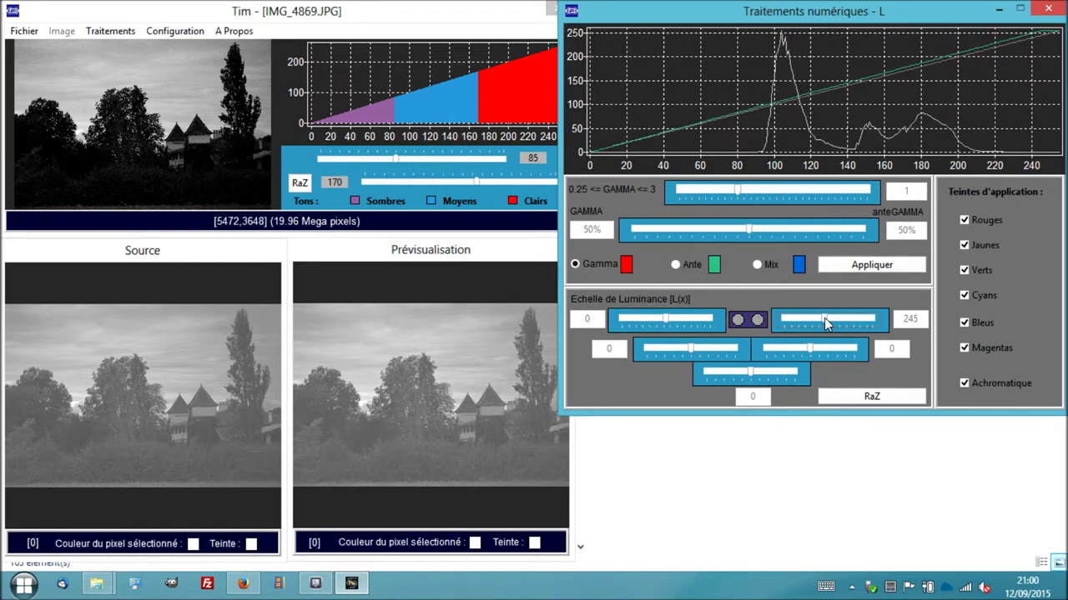
{"action": "left_click_drag", "start_coordinate": [824, 317], "coordinate": [824, 317]}
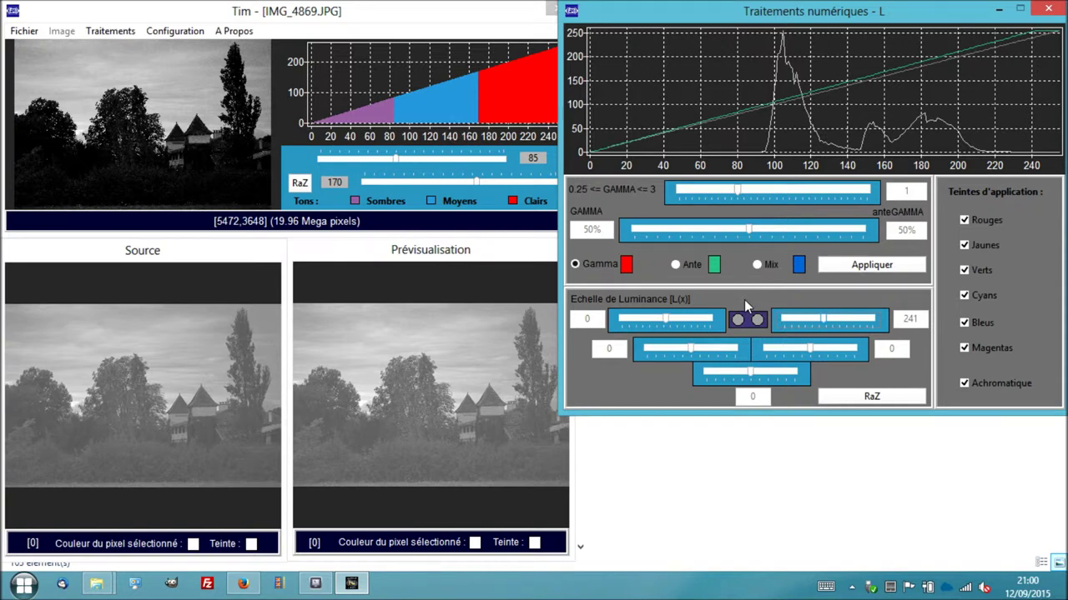
{"action": "left_click", "coordinate": [838, 265]}
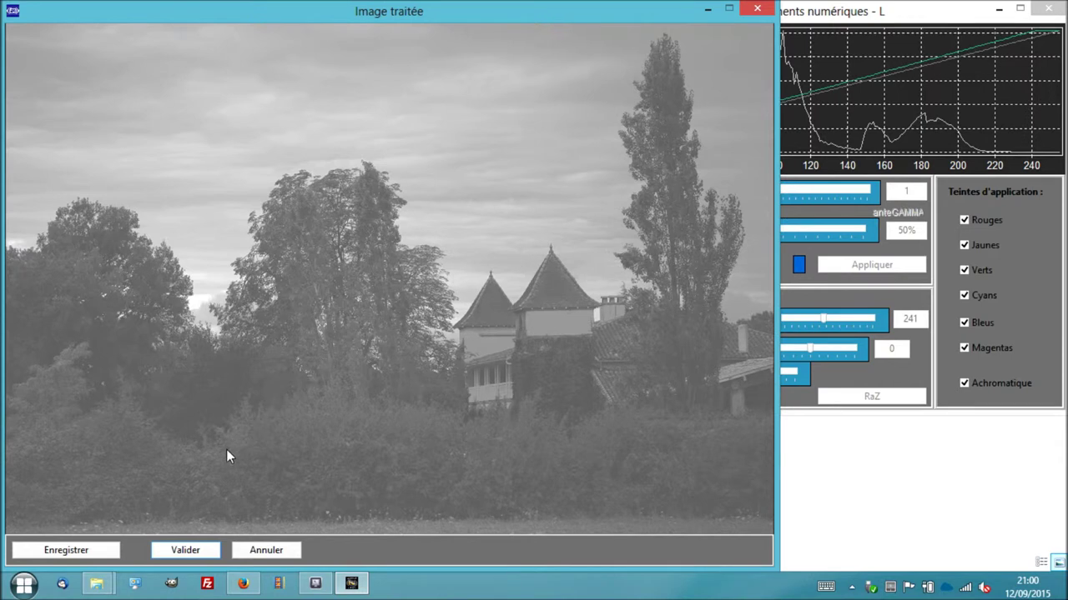
{"action": "left_click", "coordinate": [188, 550]}
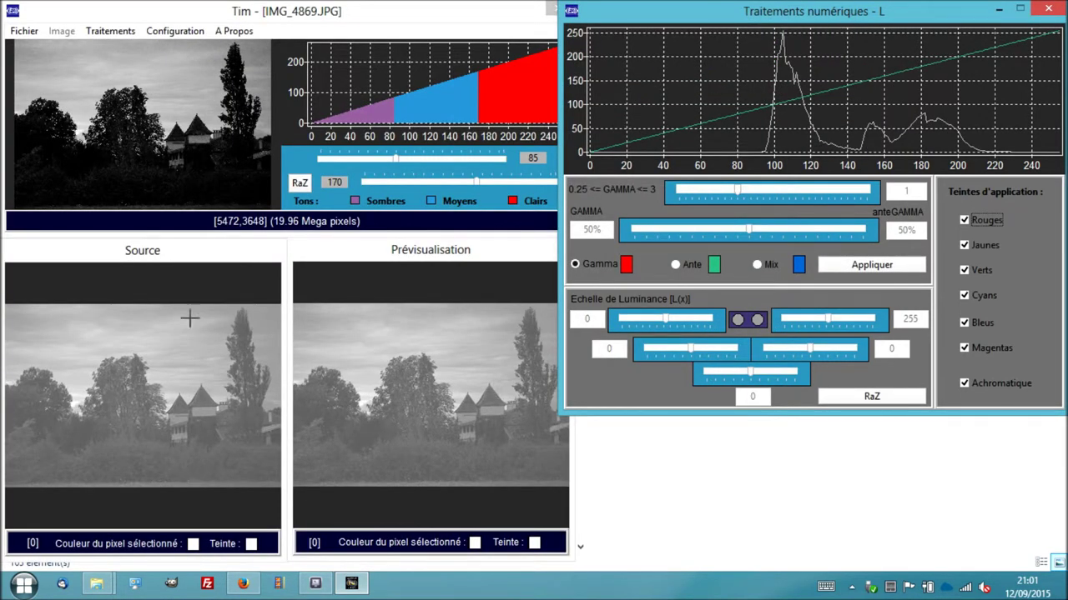
- Save the processed image in native Tim format as castel-demo.tim, using the existing file's name
{"action": "left_click", "coordinate": [24, 31]}
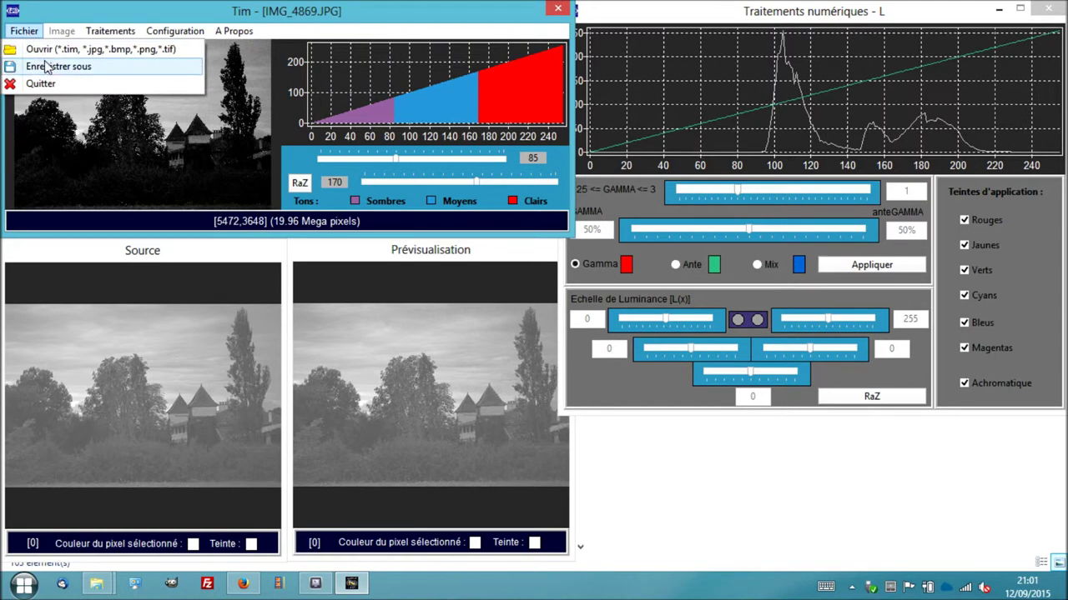
{"action": "left_click", "coordinate": [45, 67]}
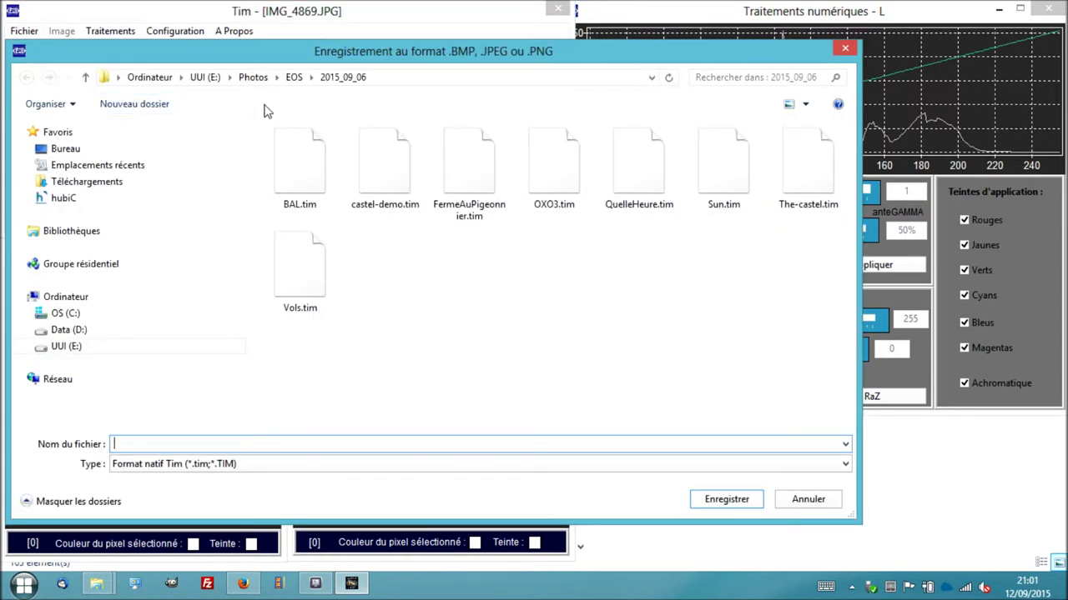
{"action": "left_click", "coordinate": [374, 161]}
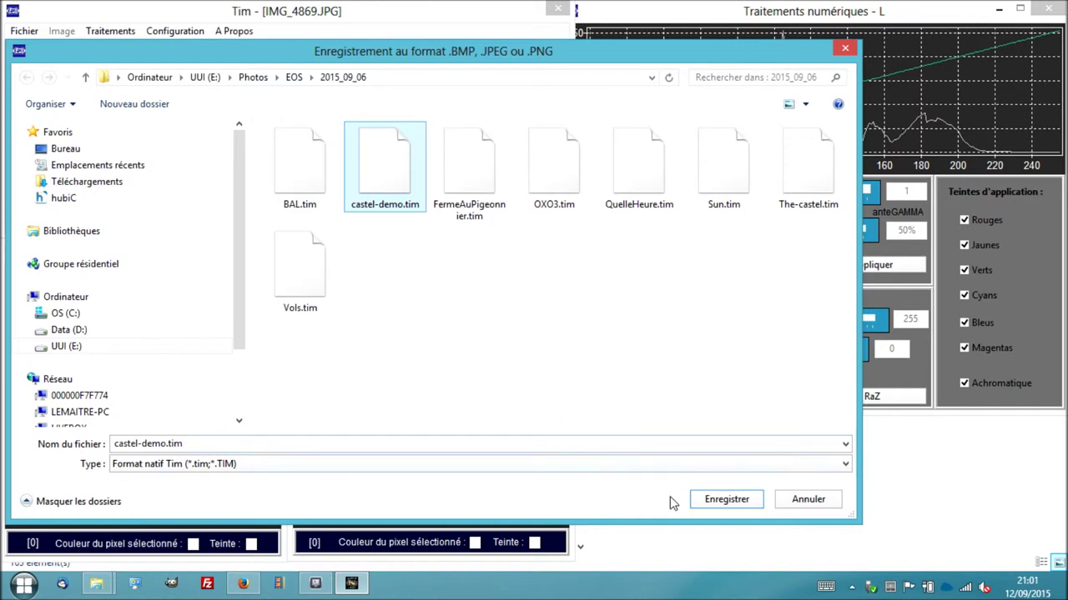
{"action": "left_click", "coordinate": [722, 501]}
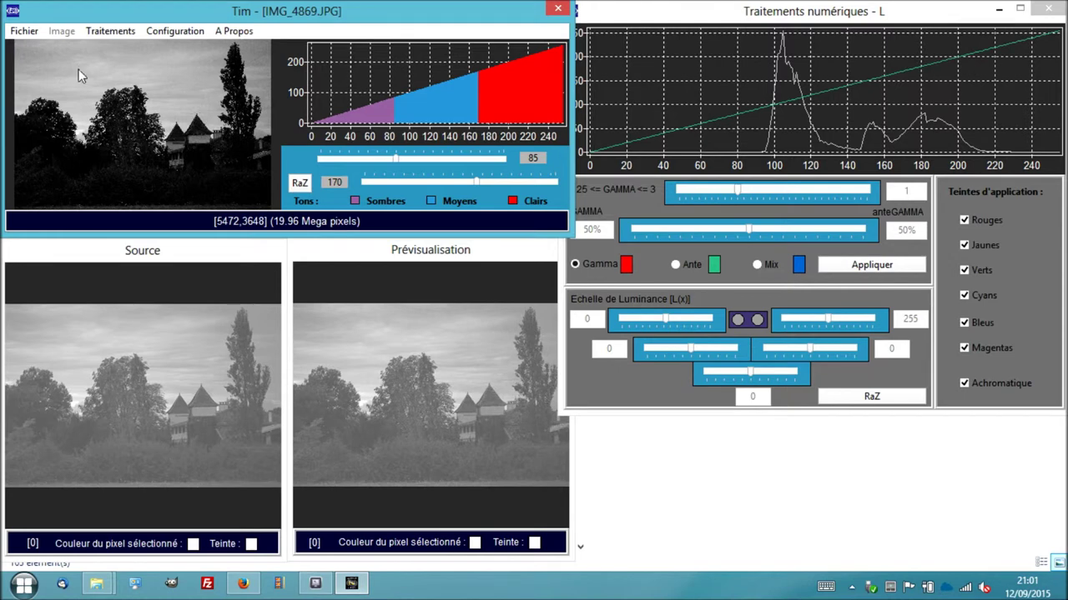
- Save the processed image as a JPEG picture named castel-demo.jpg in the 2015_09_06 folder, overwriting the existing file
{"action": "left_click", "coordinate": [25, 33]}
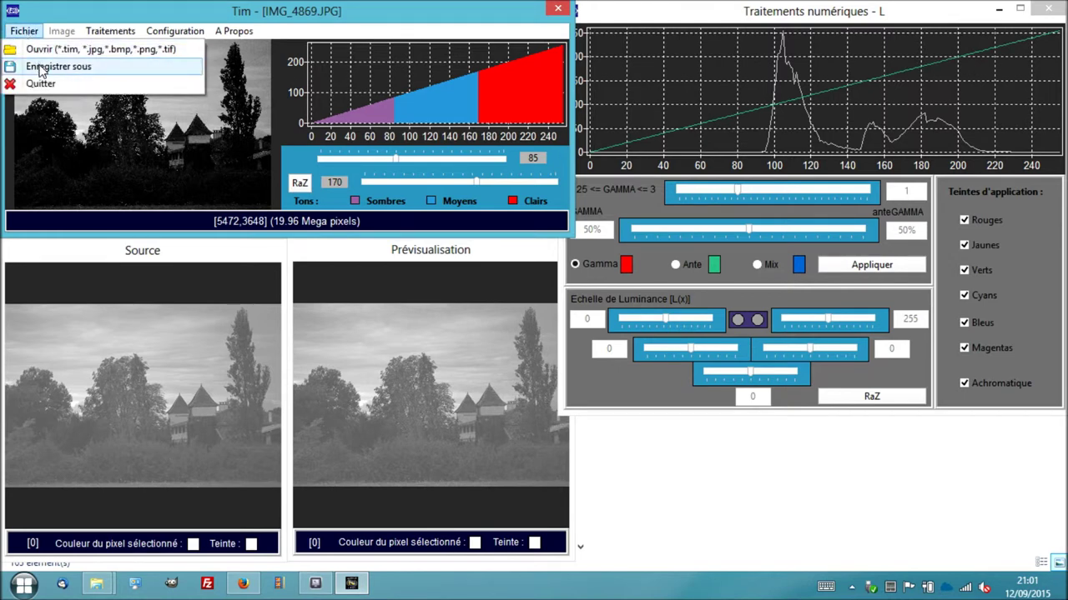
{"action": "left_click", "coordinate": [39, 67]}
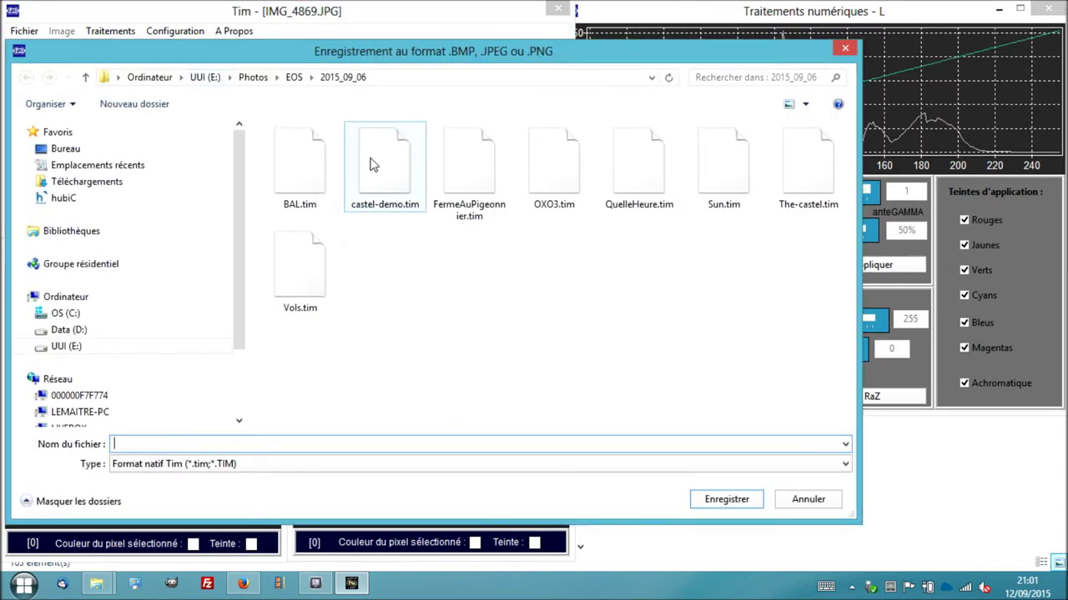
{"action": "left_click", "coordinate": [373, 166]}
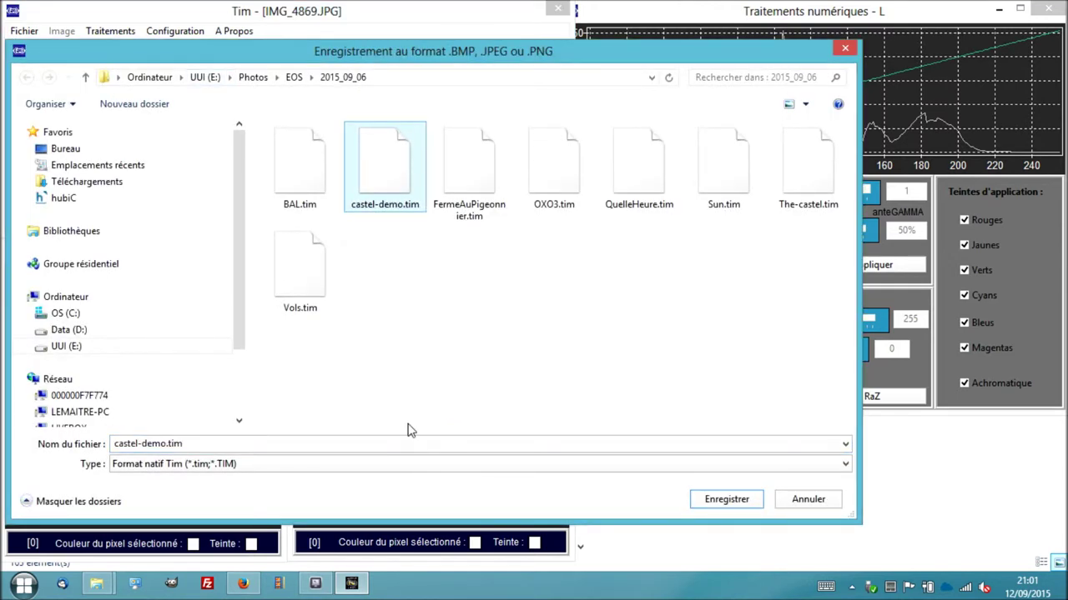
{"action": "left_click", "coordinate": [416, 463]}
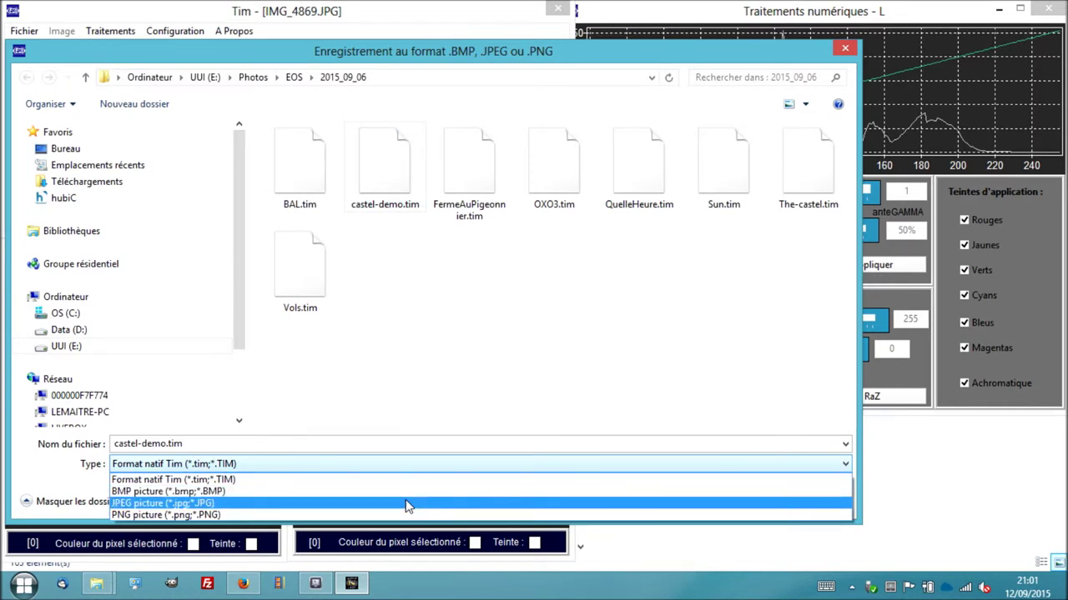
{"action": "left_click", "coordinate": [409, 504]}
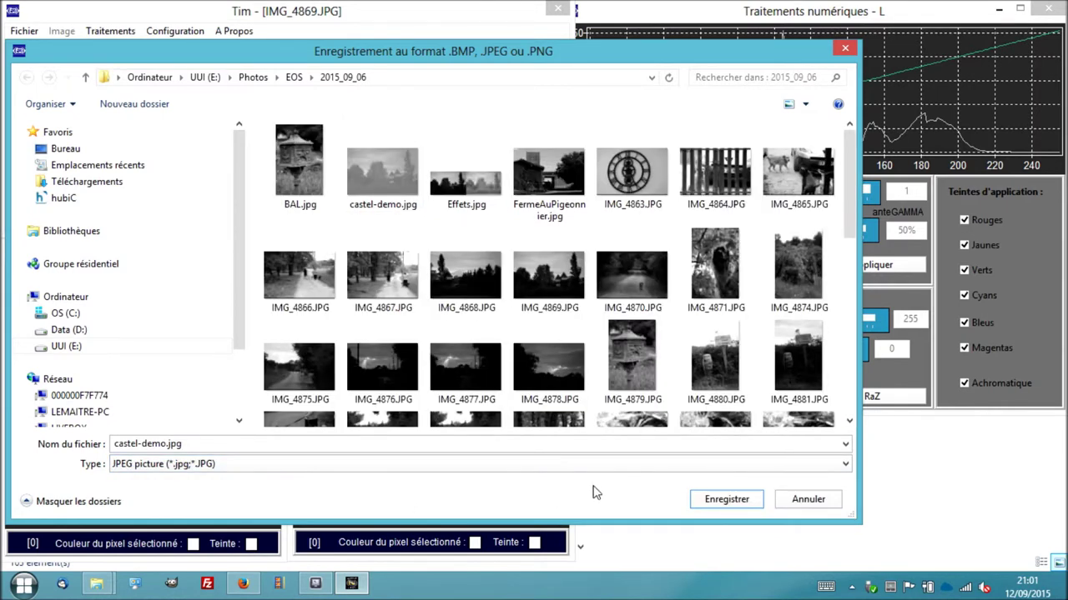
{"action": "left_click", "coordinate": [714, 500]}
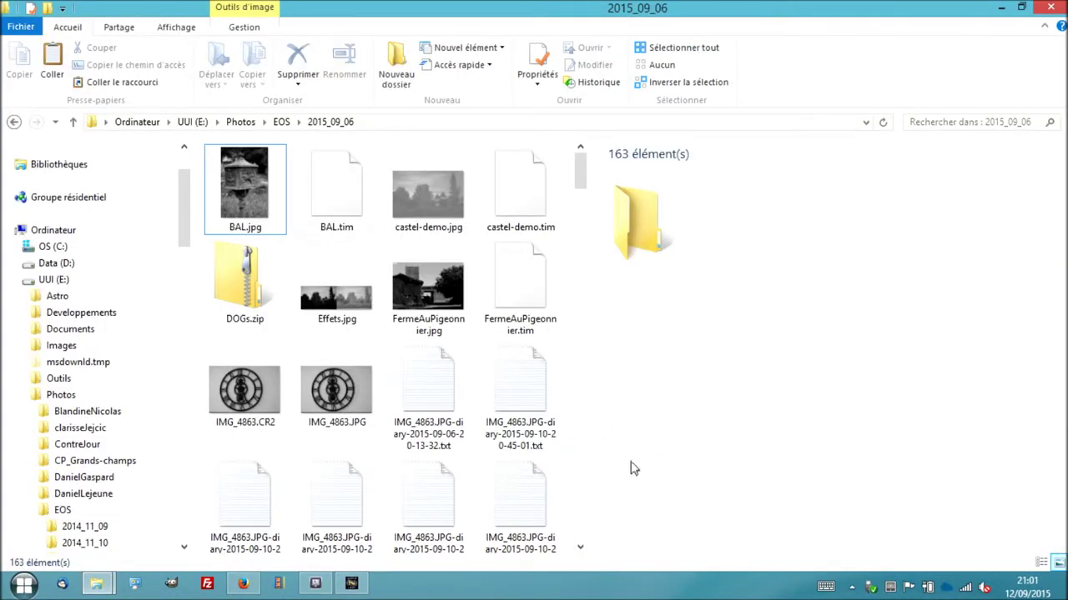
- From the 2015_09_06 folder in File Explorer, open castel-demo.jpg with Windows Photo Viewer
{"action": "left_click", "coordinate": [432, 197]}
{"action": "right_click", "coordinate": [429, 191]}
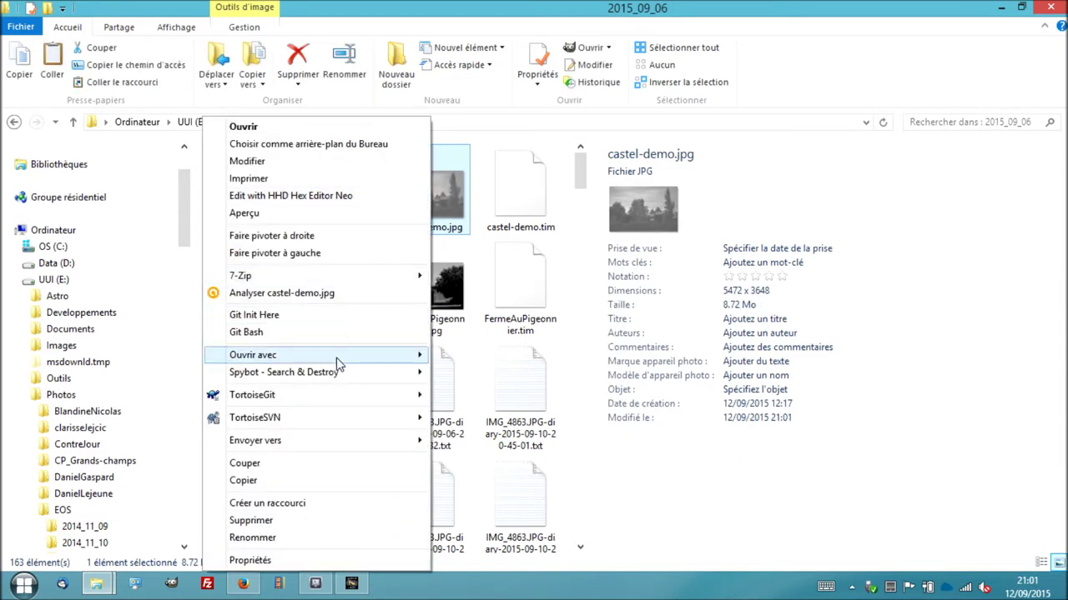
{"action": "mouse_move", "coordinate": [341, 361]}
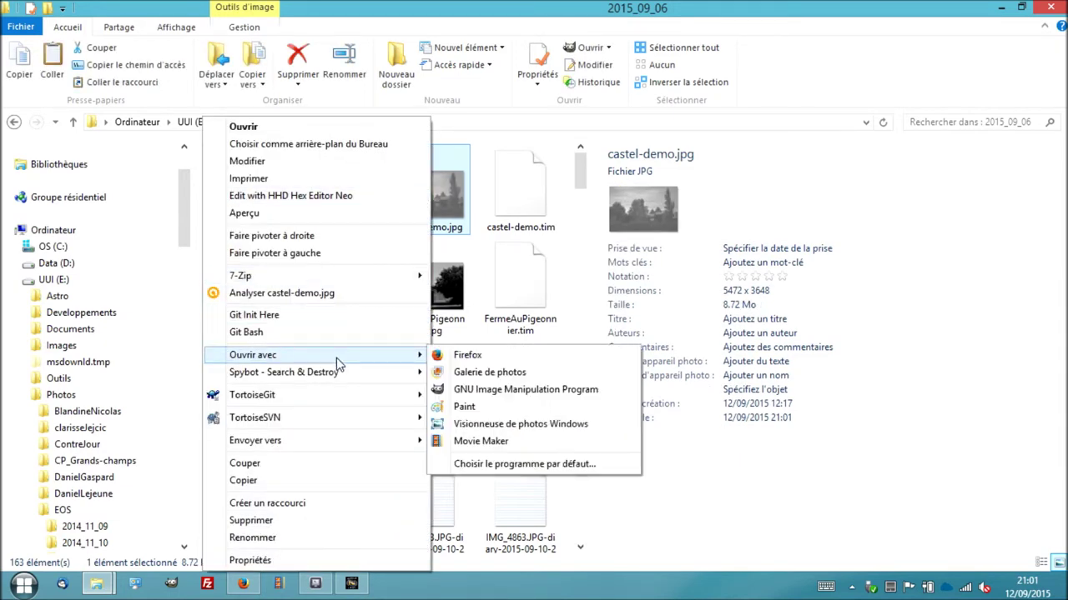
{"action": "left_click", "coordinate": [477, 426]}
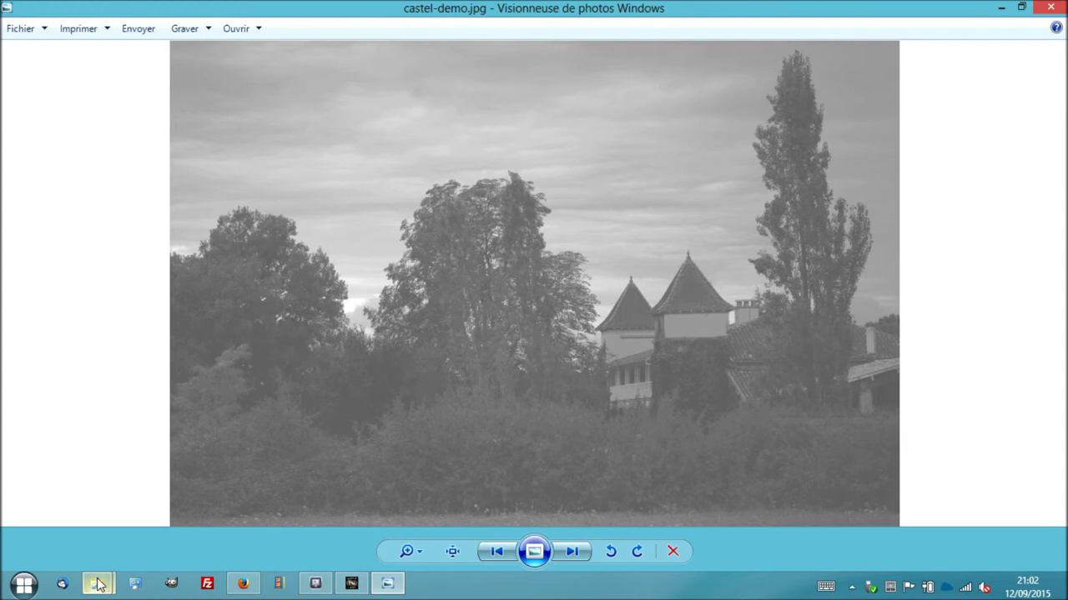
- Return to the 2015_09_06 folder and open the original IMG_4869.JPG with Windows Photo Viewer
{"action": "mouse_move", "coordinate": [101, 587]}
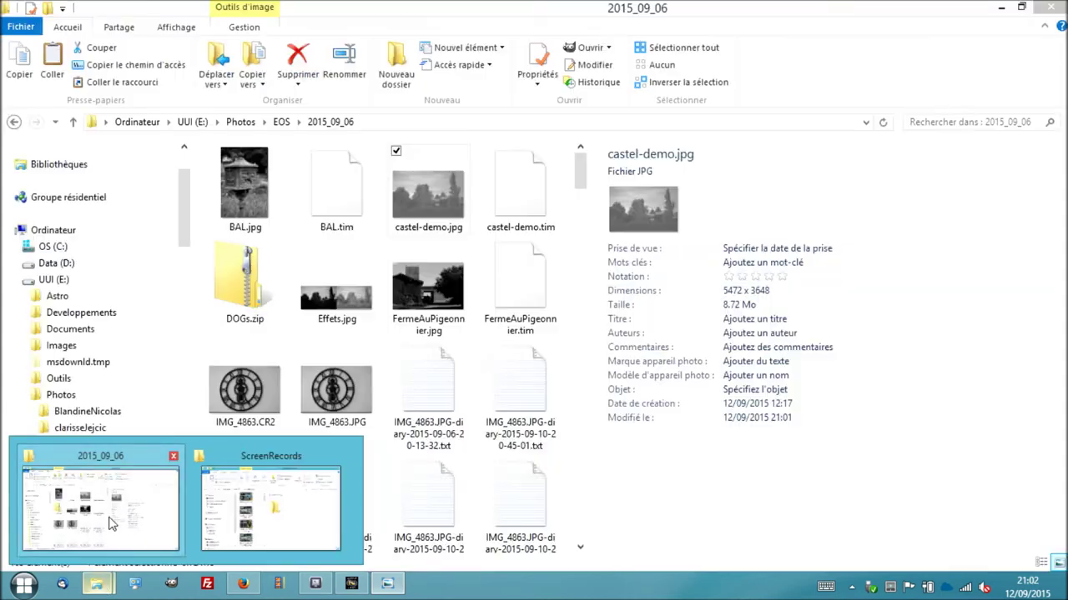
{"action": "left_click", "coordinate": [112, 524]}
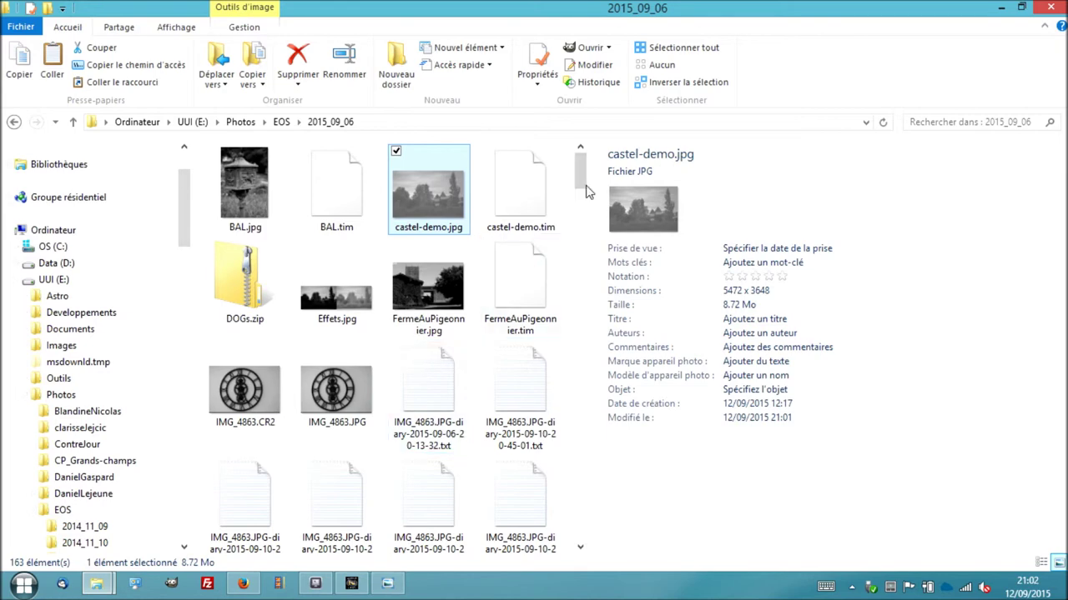
{"action": "left_click_drag", "start_coordinate": [582, 179], "coordinate": [581, 282]}
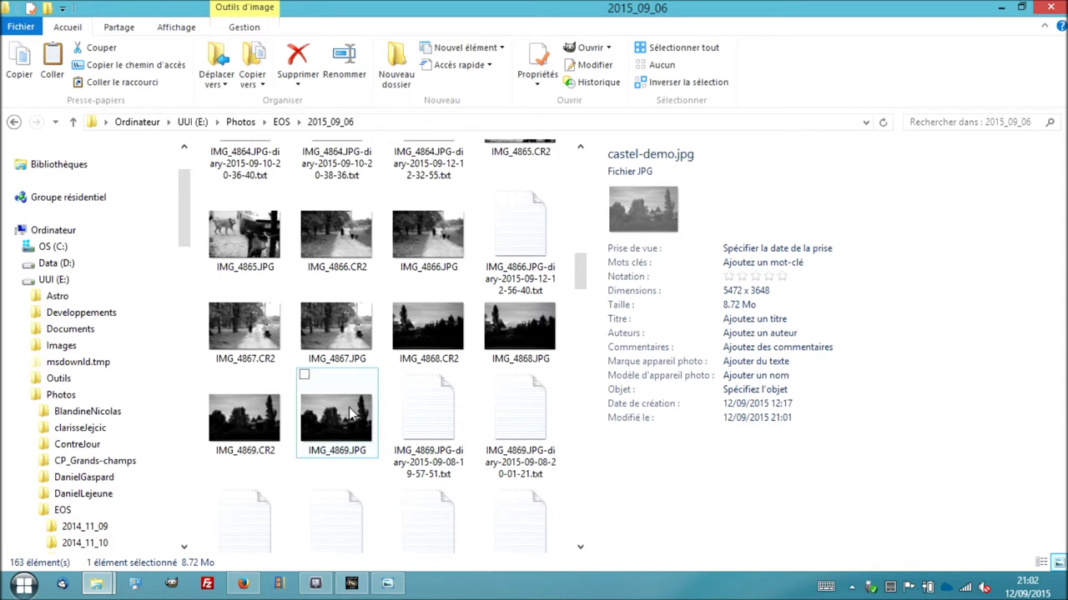
{"action": "left_click", "coordinate": [350, 415]}
{"action": "right_click", "coordinate": [350, 415]}
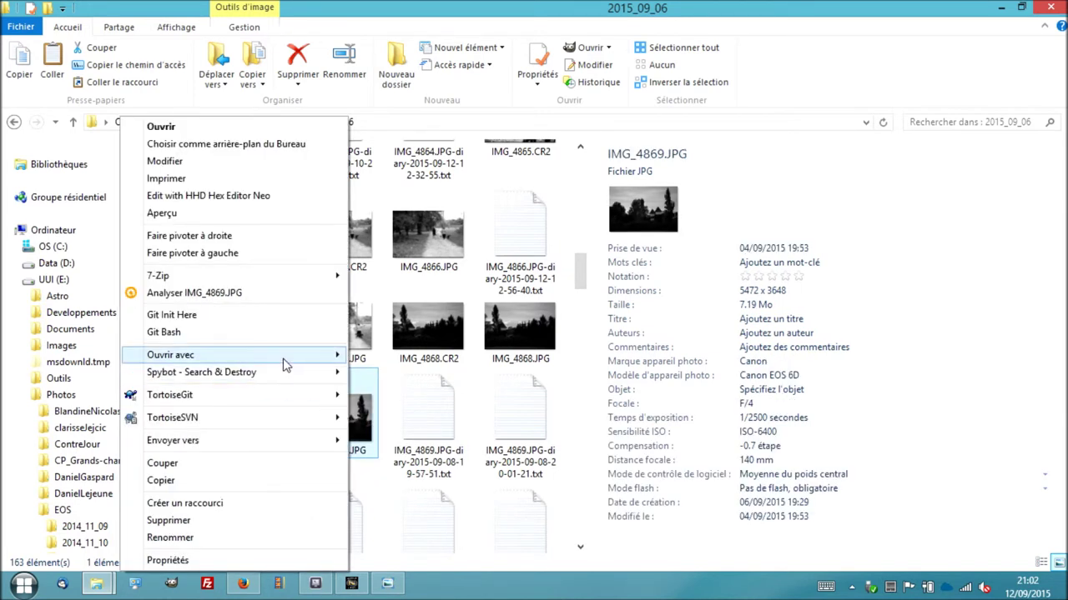
{"action": "mouse_move", "coordinate": [284, 364]}
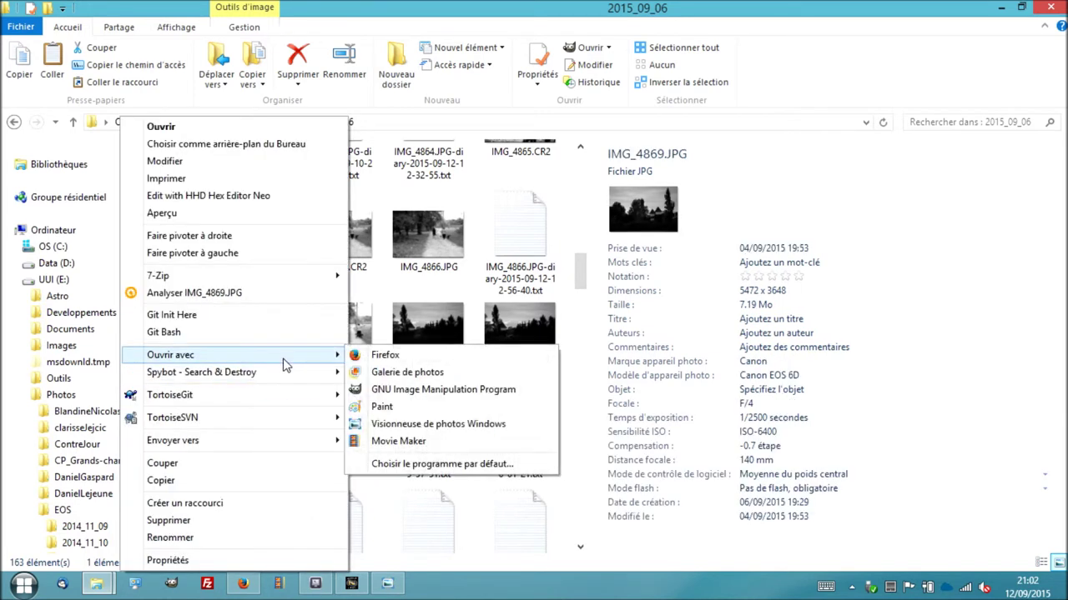
{"action": "left_click", "coordinate": [407, 426]}
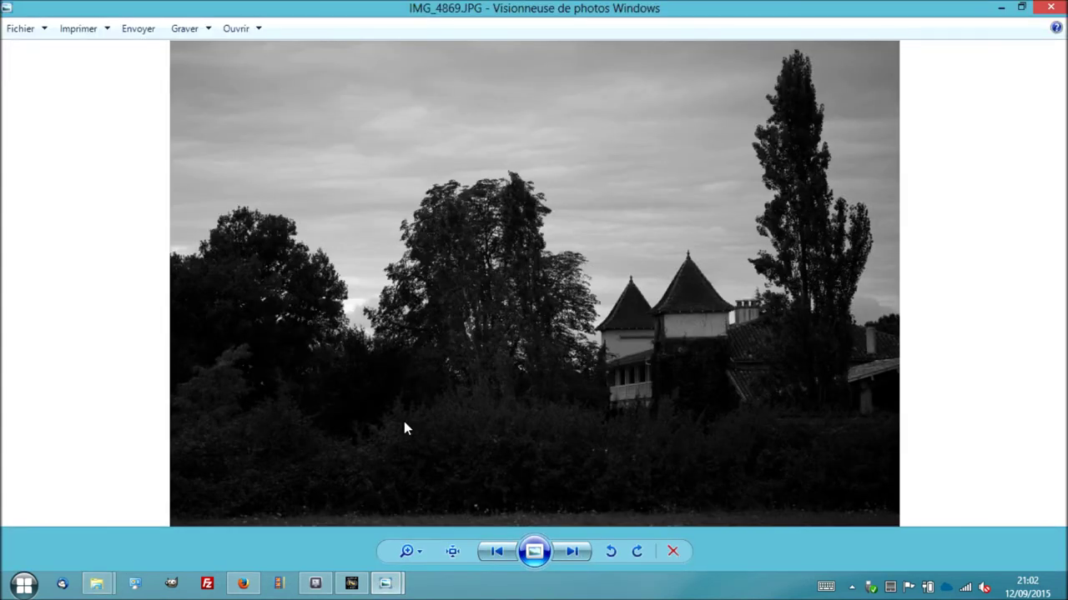
- Compare the processed castel-demo.jpg with the original IMG_4869.JPG by alternating between their full-size window previews
{"action": "mouse_move", "coordinate": [386, 583]}
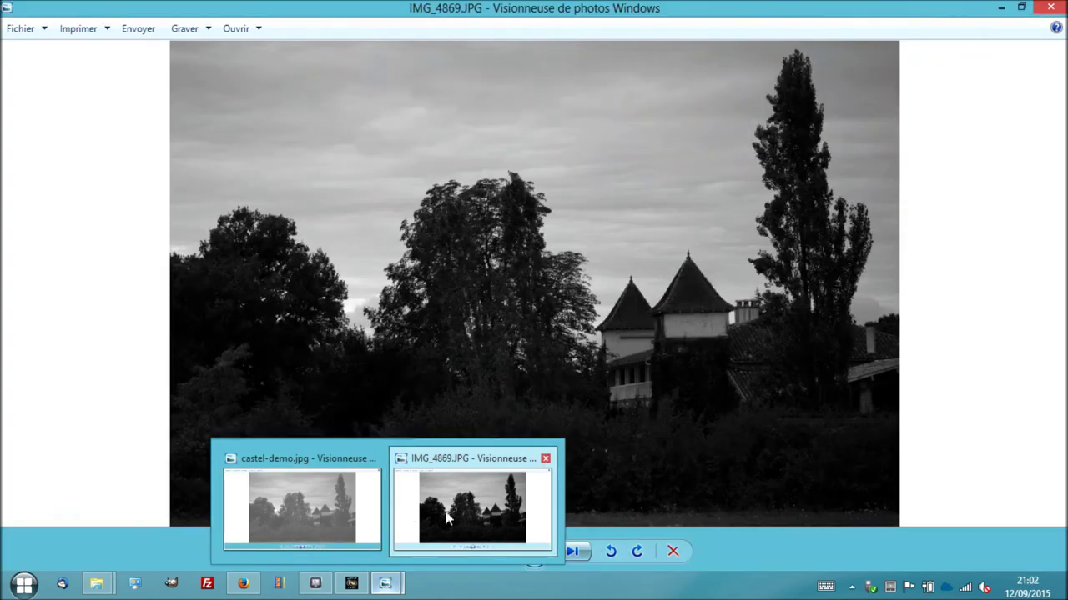
{"action": "mouse_move", "coordinate": [324, 515]}
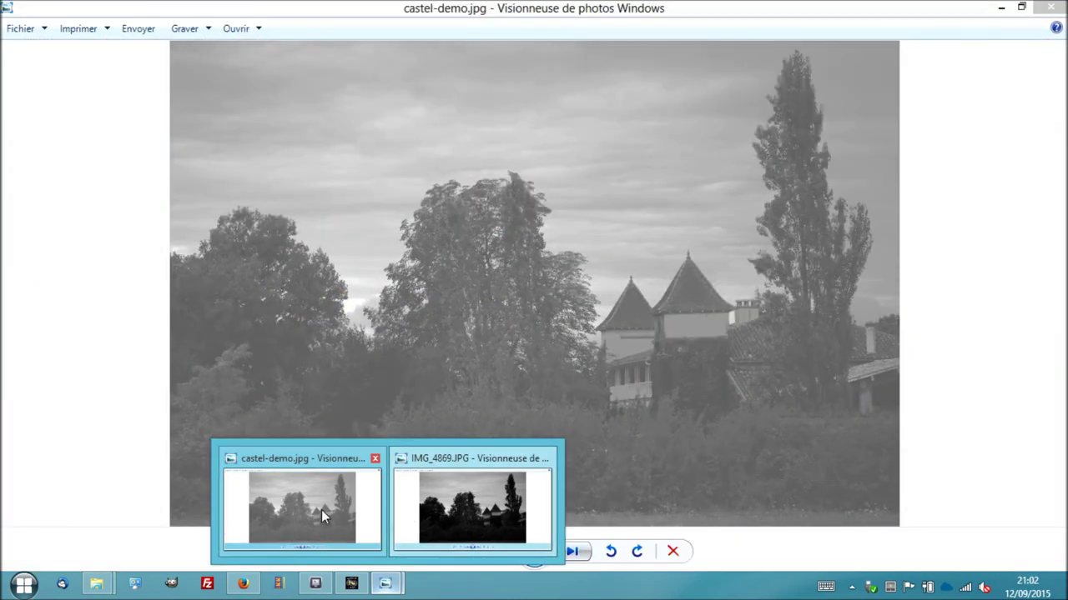
{"action": "mouse_move", "coordinate": [441, 516]}
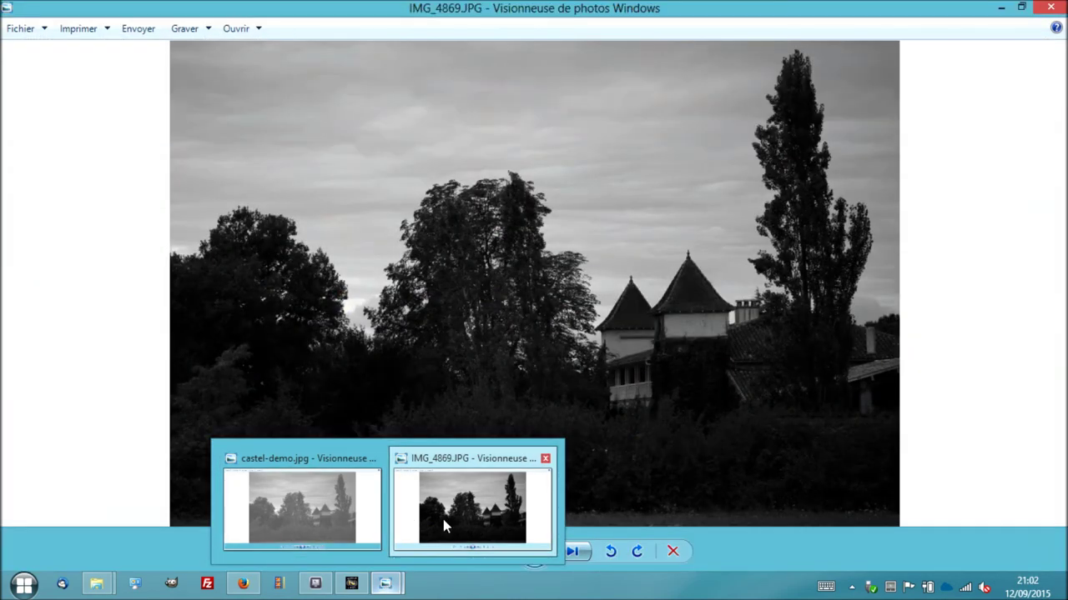